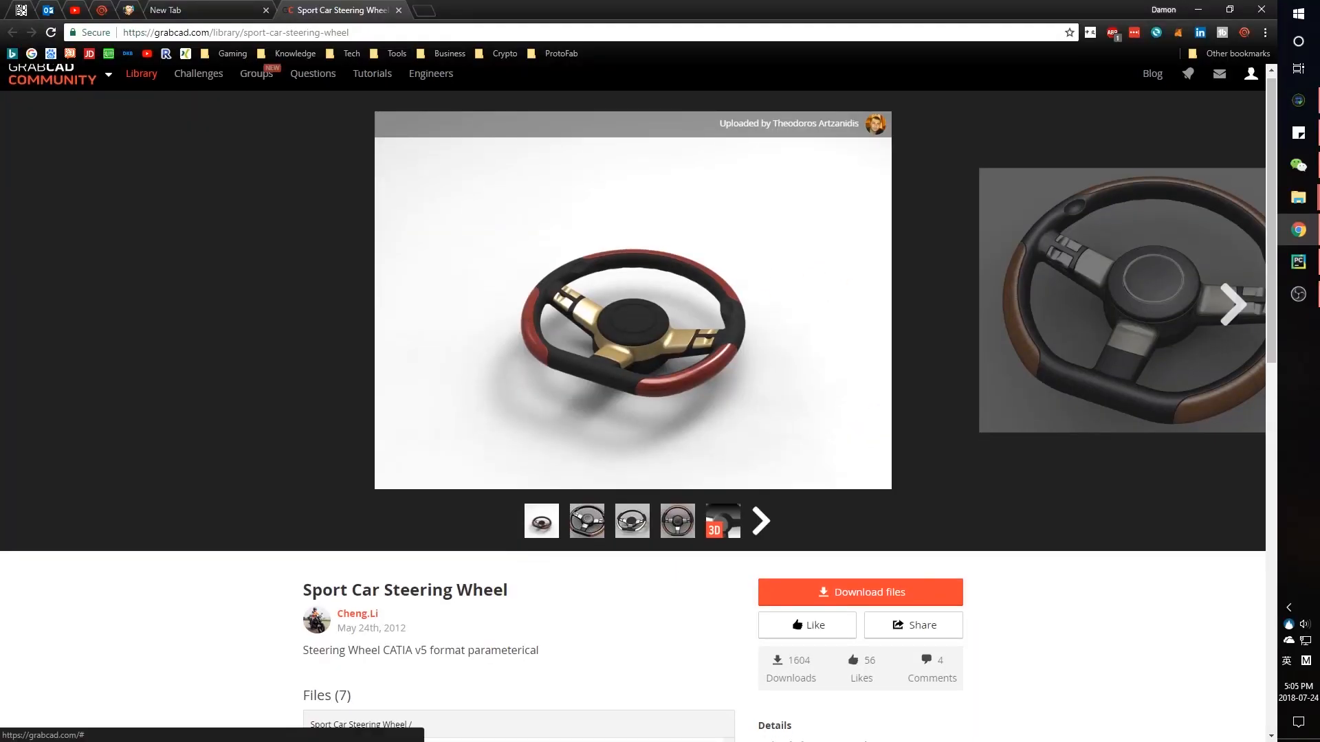
Step: Flip through the steering wheel renders, then load the model in GrabCAD's 3D viewer
click(761, 522)
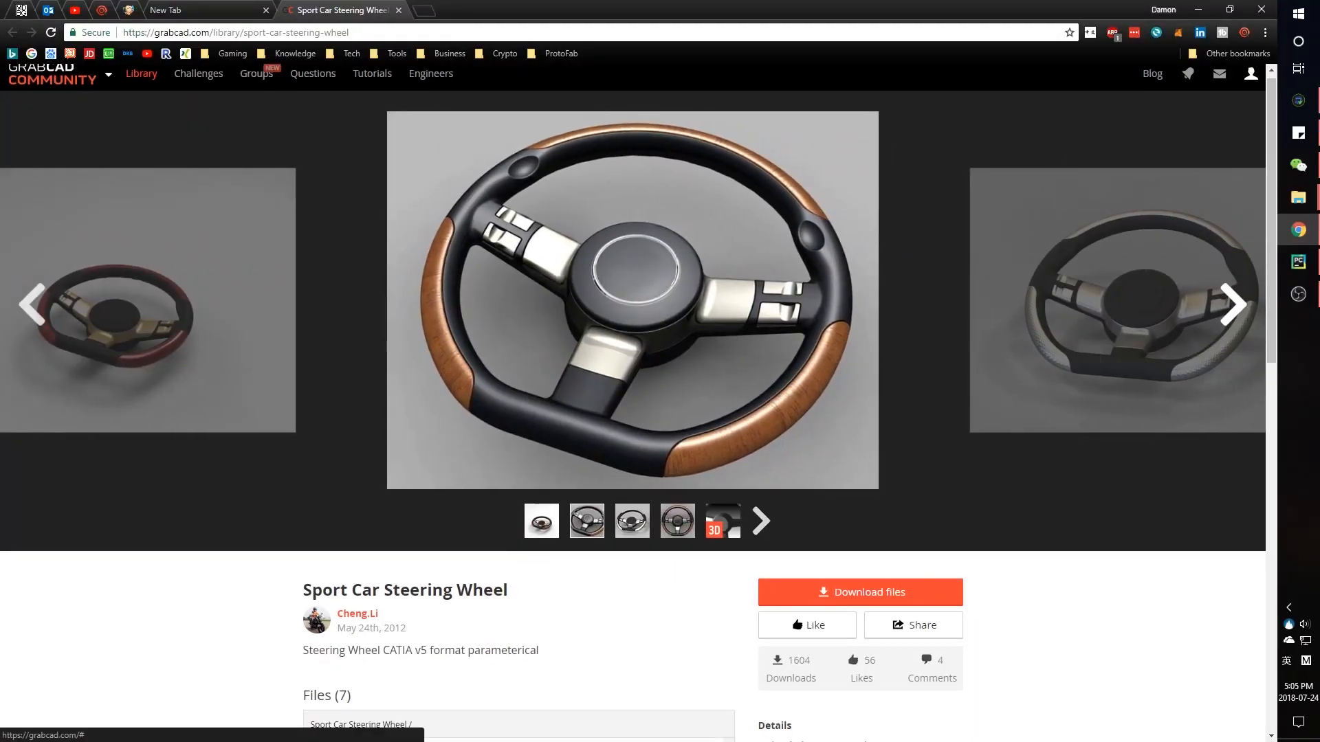
click(761, 521)
click(761, 523)
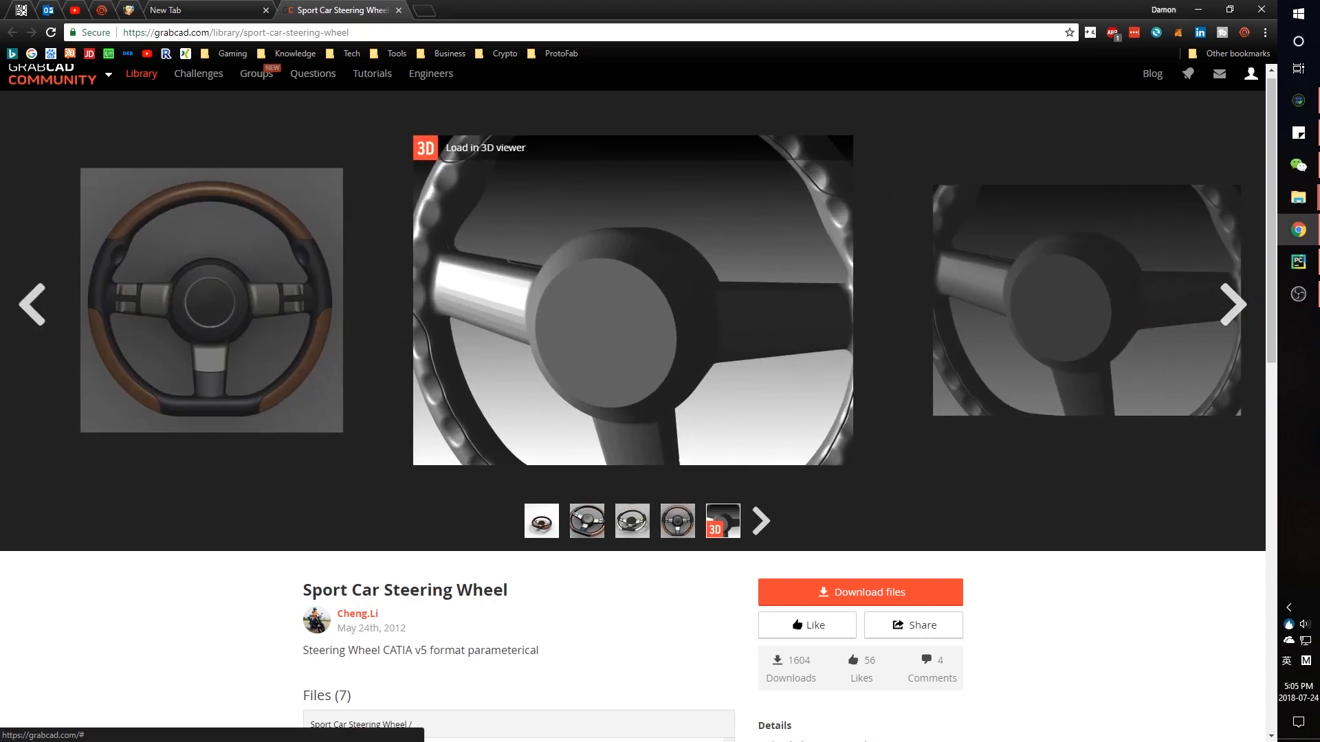
click(485, 148)
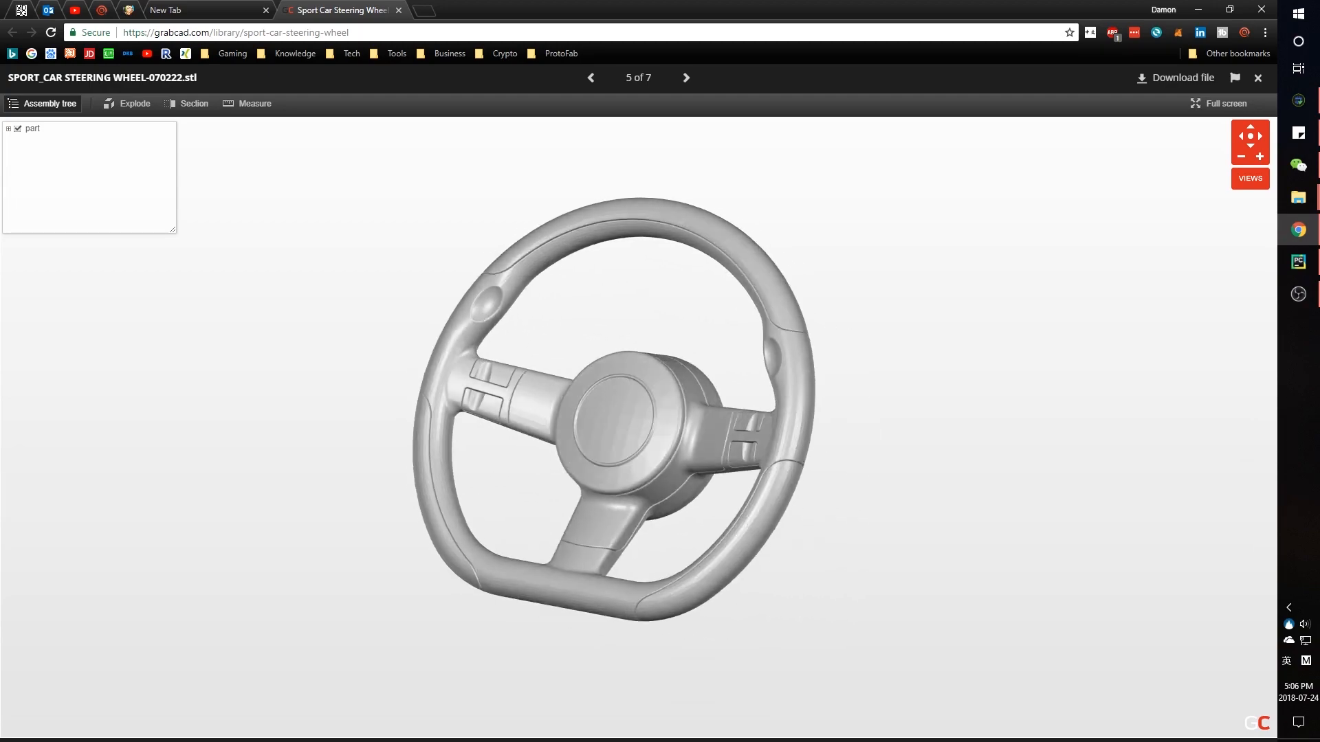
scroll(446, 407, up, 5)
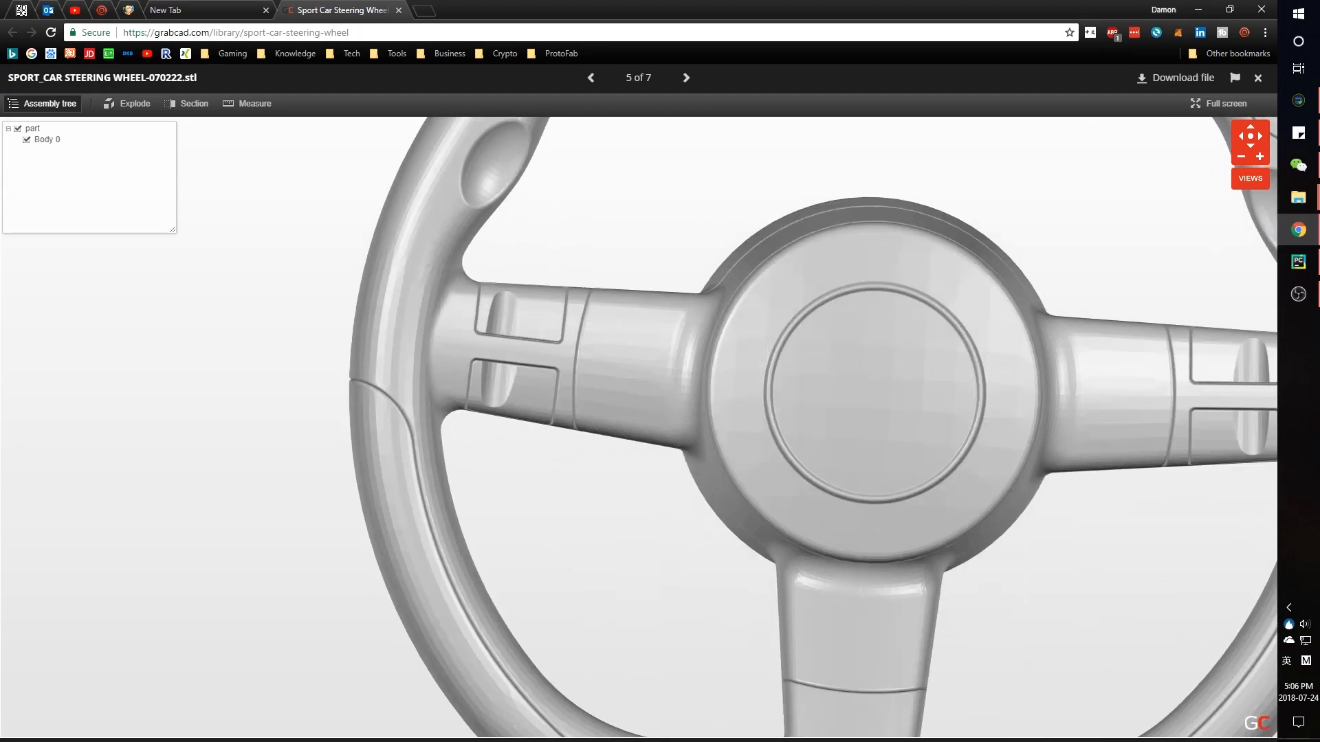
scroll(784, 392, down, 5)
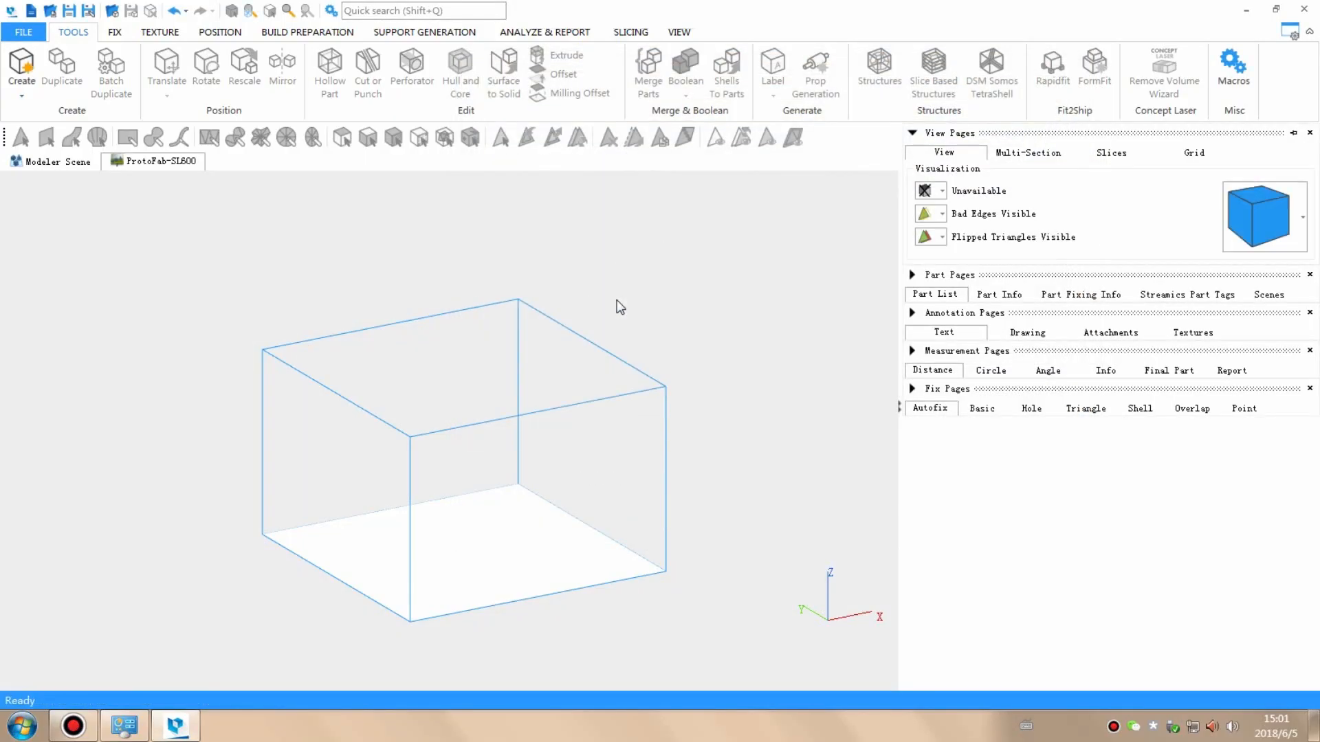
scroll(502, 462, up, 4)
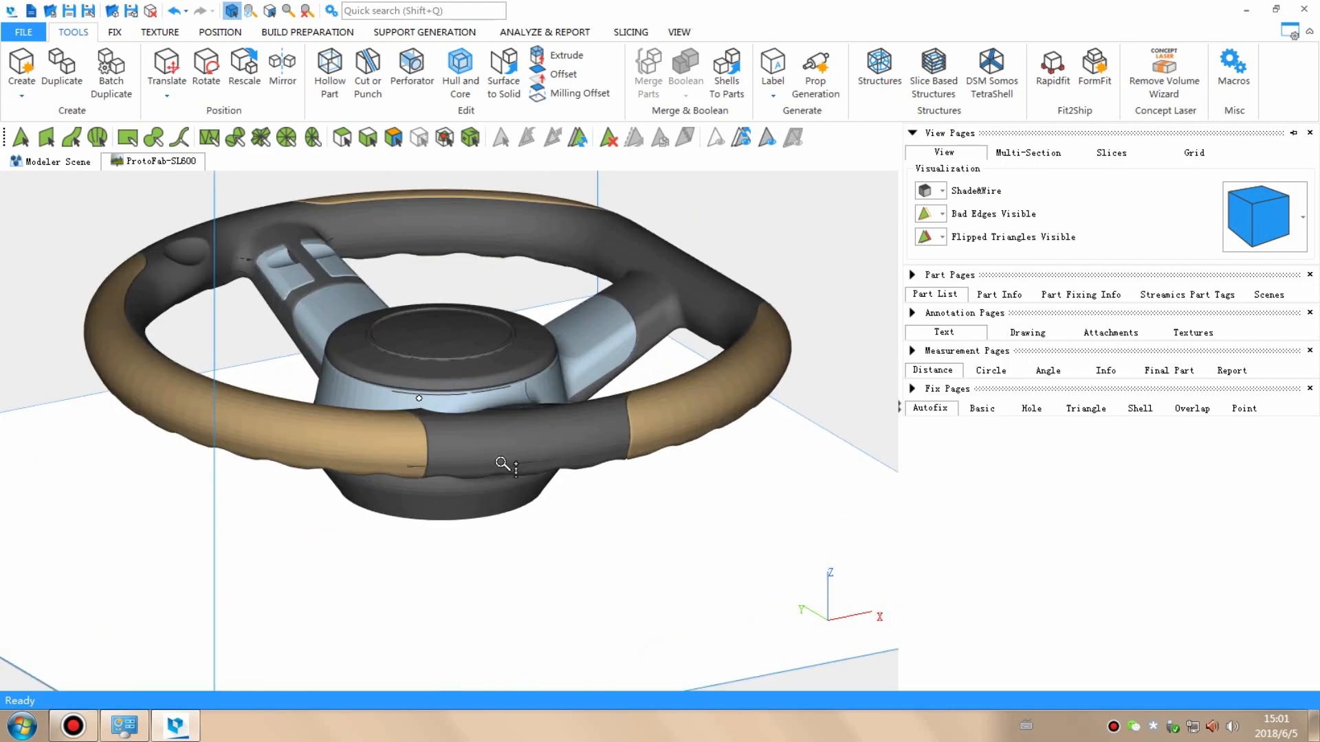
scroll(515, 450, down, 4)
Step: Lay the wheel flat via Bottom/Top Plane, picking the rim's underside as the bottom plane
drag(350, 453, 552, 536)
scroll(544, 471, up, 5)
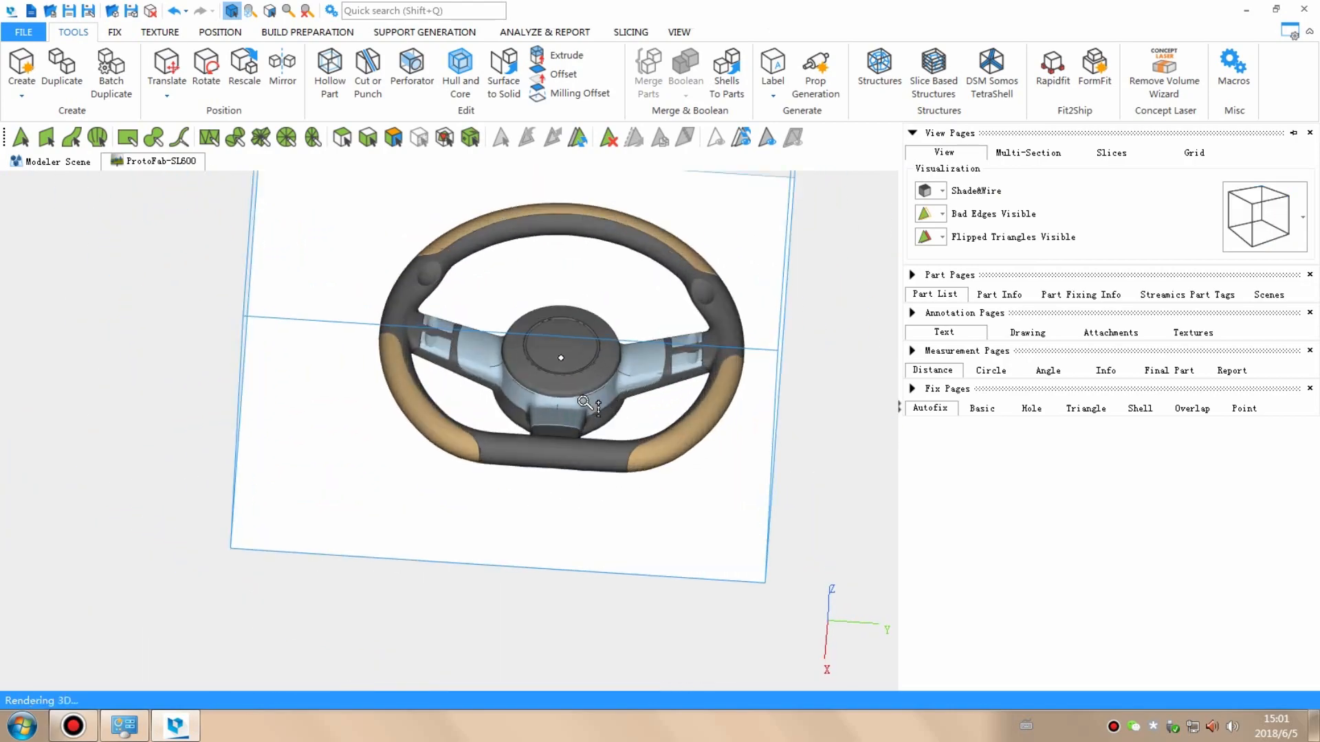
scroll(544, 470, down, 4)
mouse_move(557, 382)
mouse_down()
mouse_move(765, 394)
mouse_move(619, 382)
mouse_move(531, 353)
mouse_up()
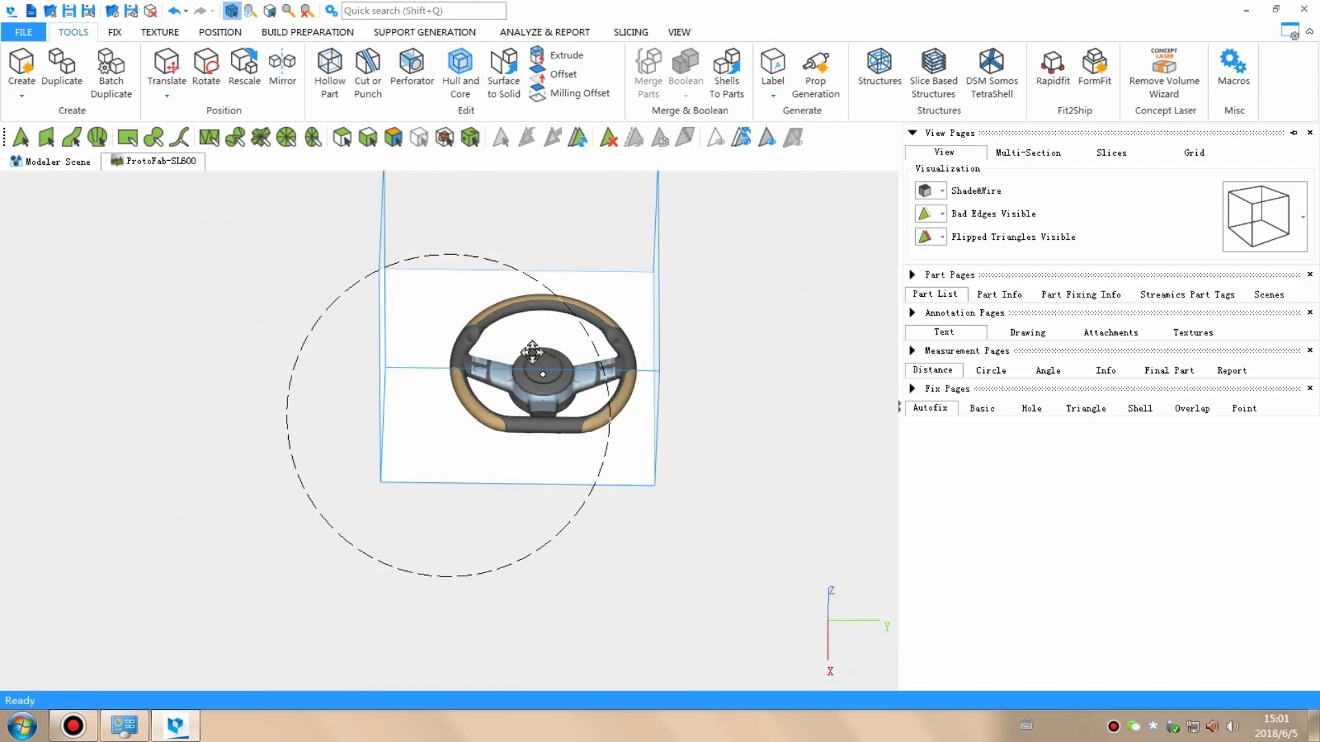
click(219, 33)
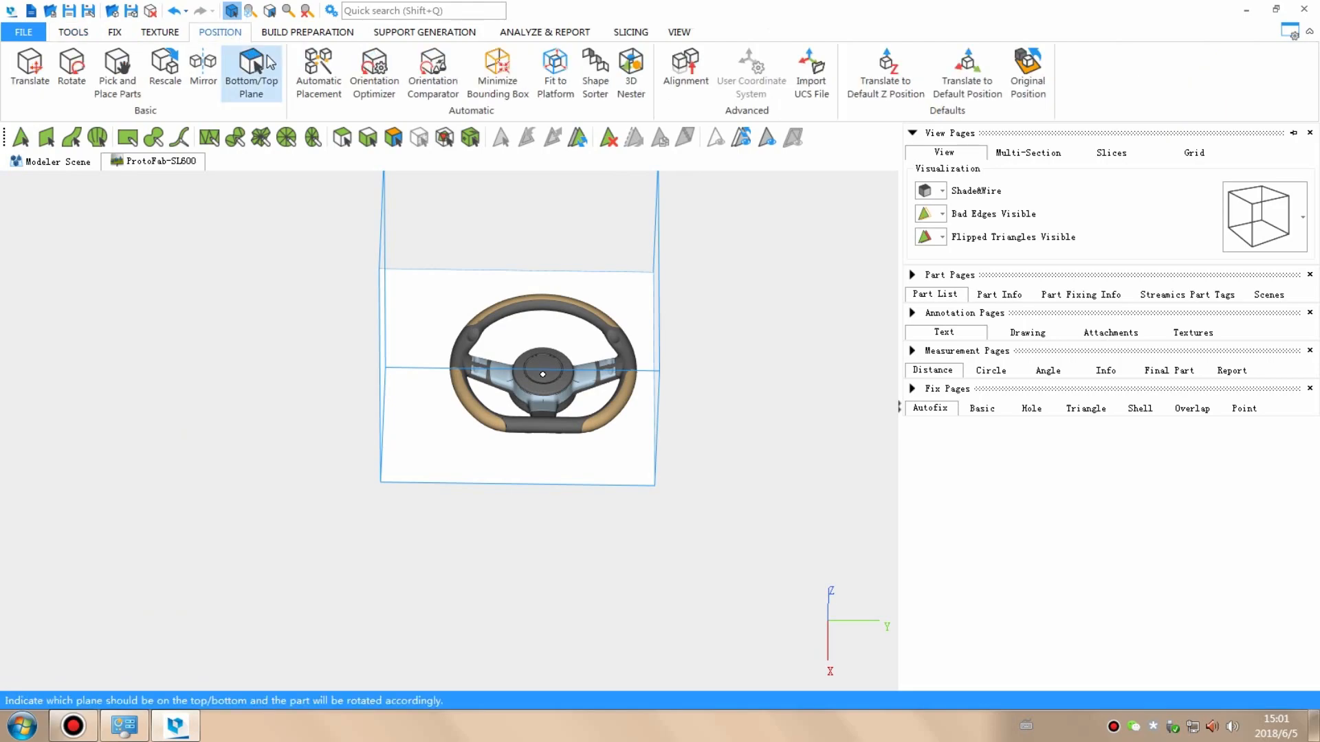
click(251, 77)
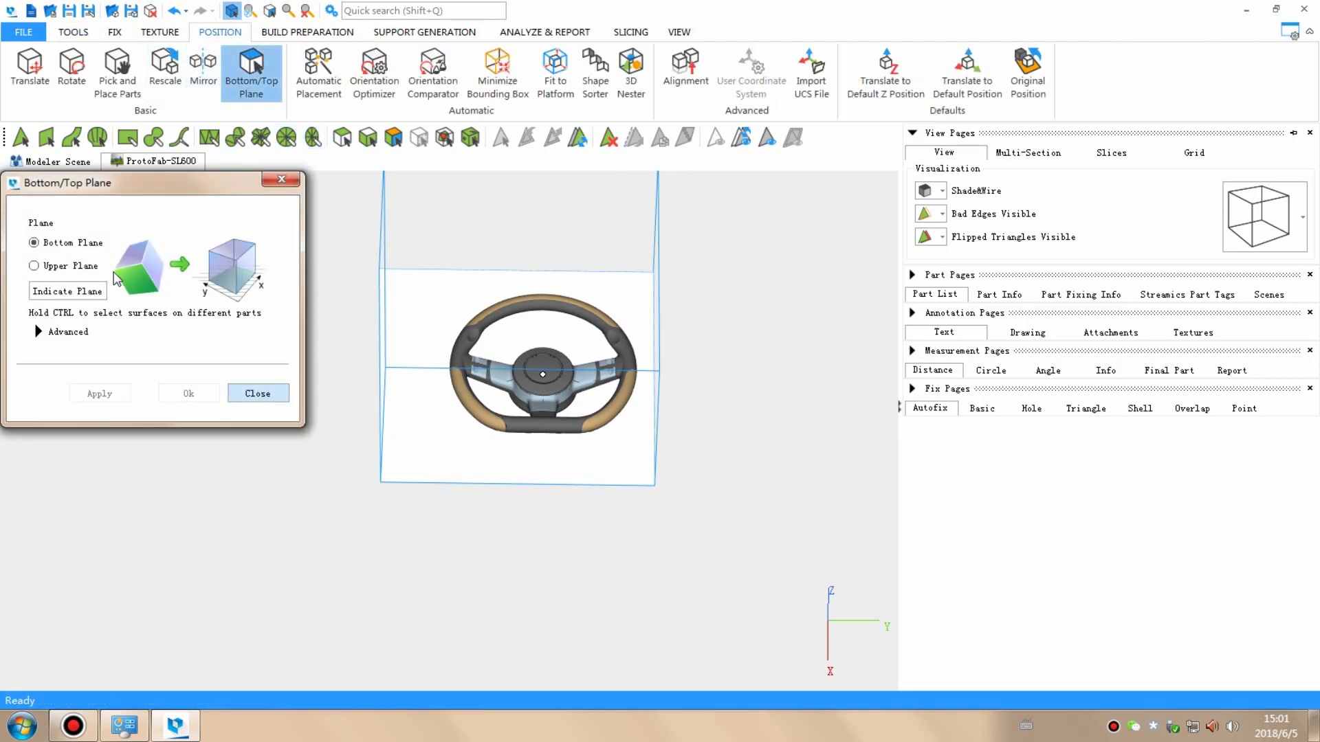
click(68, 291)
scroll(453, 341, up, 4)
scroll(567, 423, up, 4)
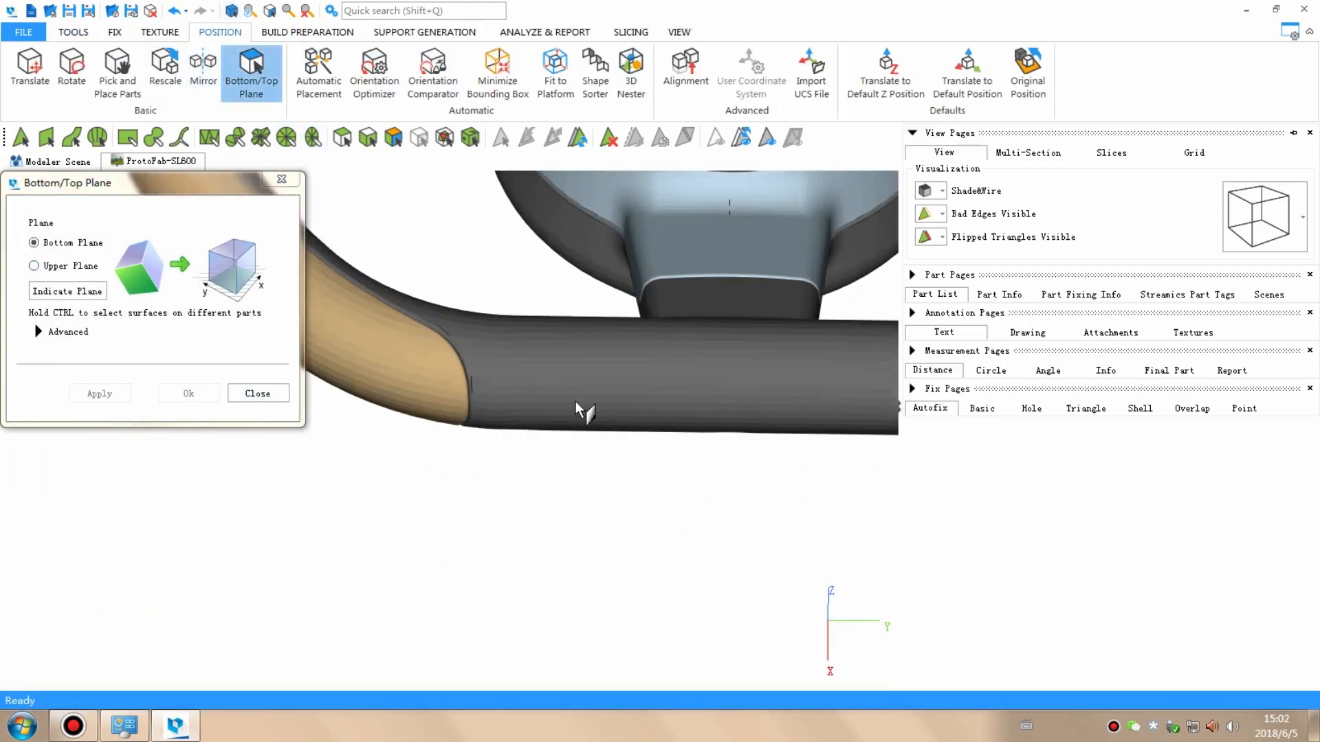
click(593, 418)
scroll(516, 450, down, 5)
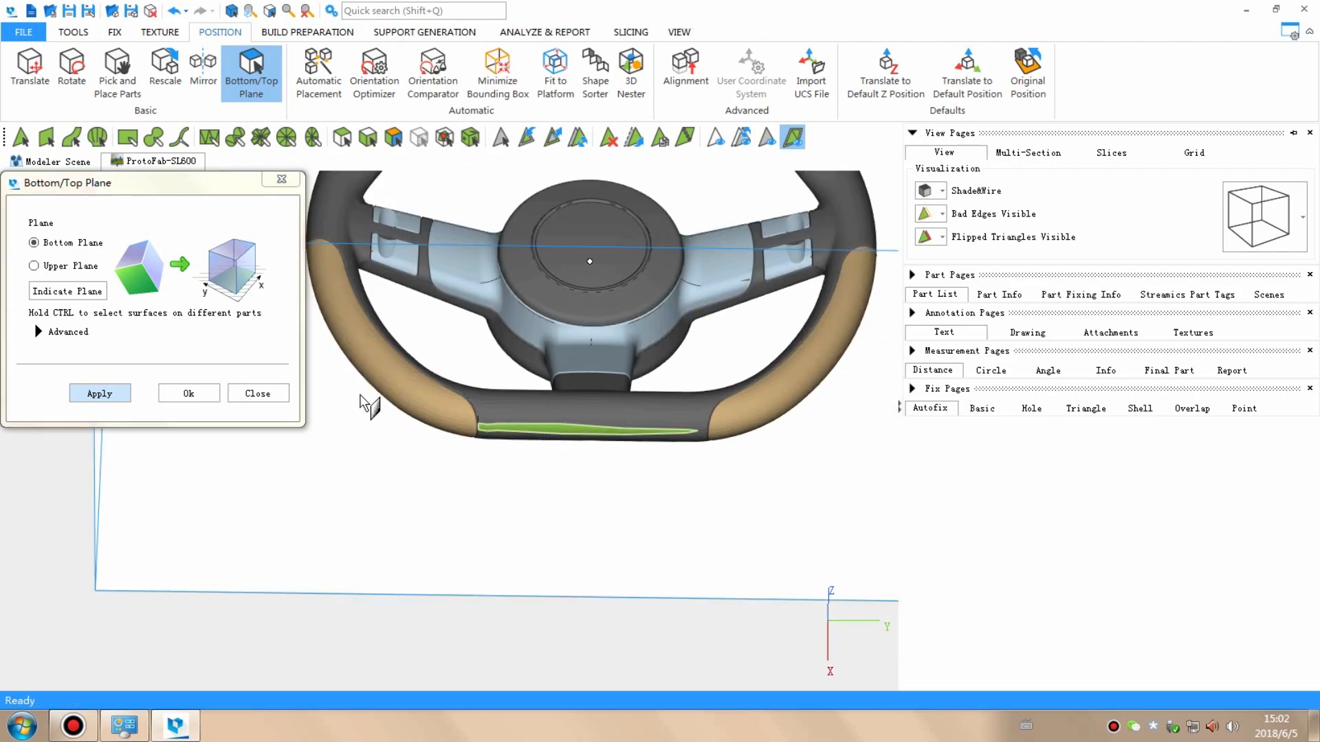
click(99, 394)
scroll(516, 361, down, 5)
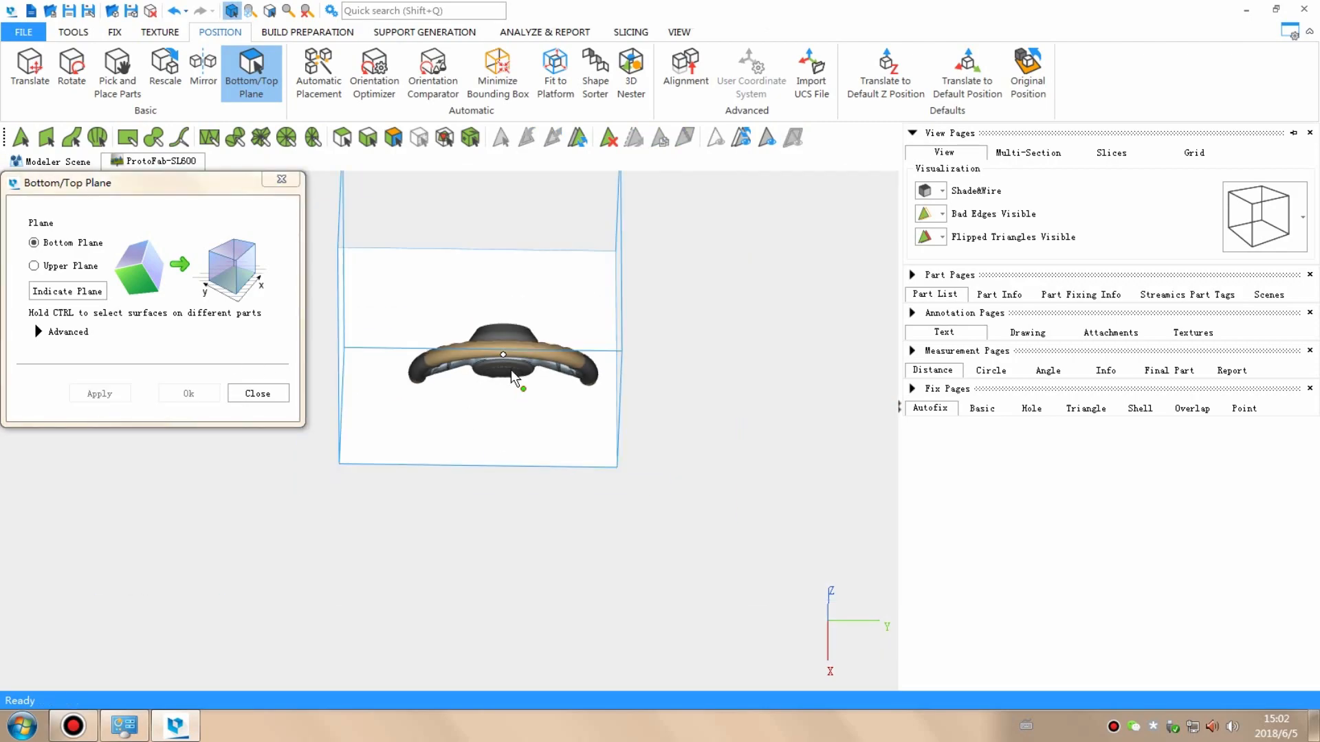
drag(516, 392, 697, 351)
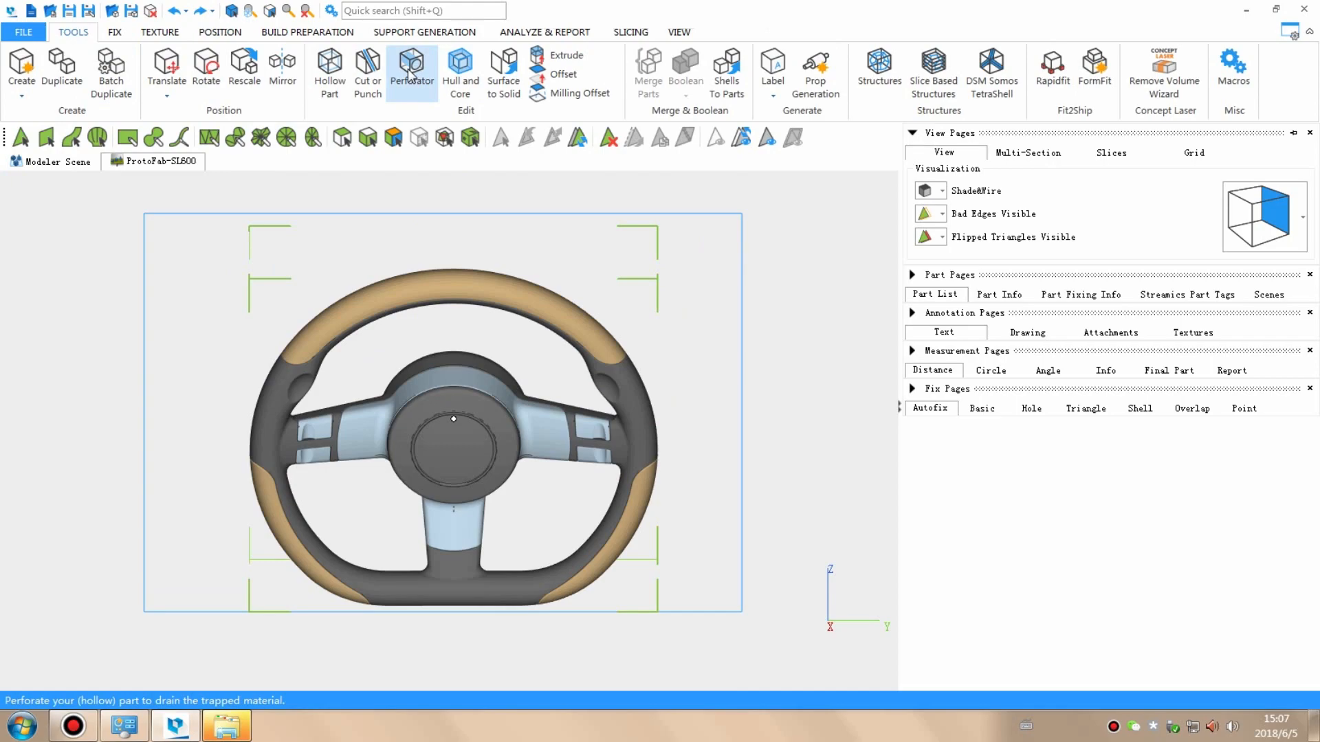
Step: From a side view, add two Perforator holes on one spoke of the wheel
click(412, 74)
right_click(565, 384)
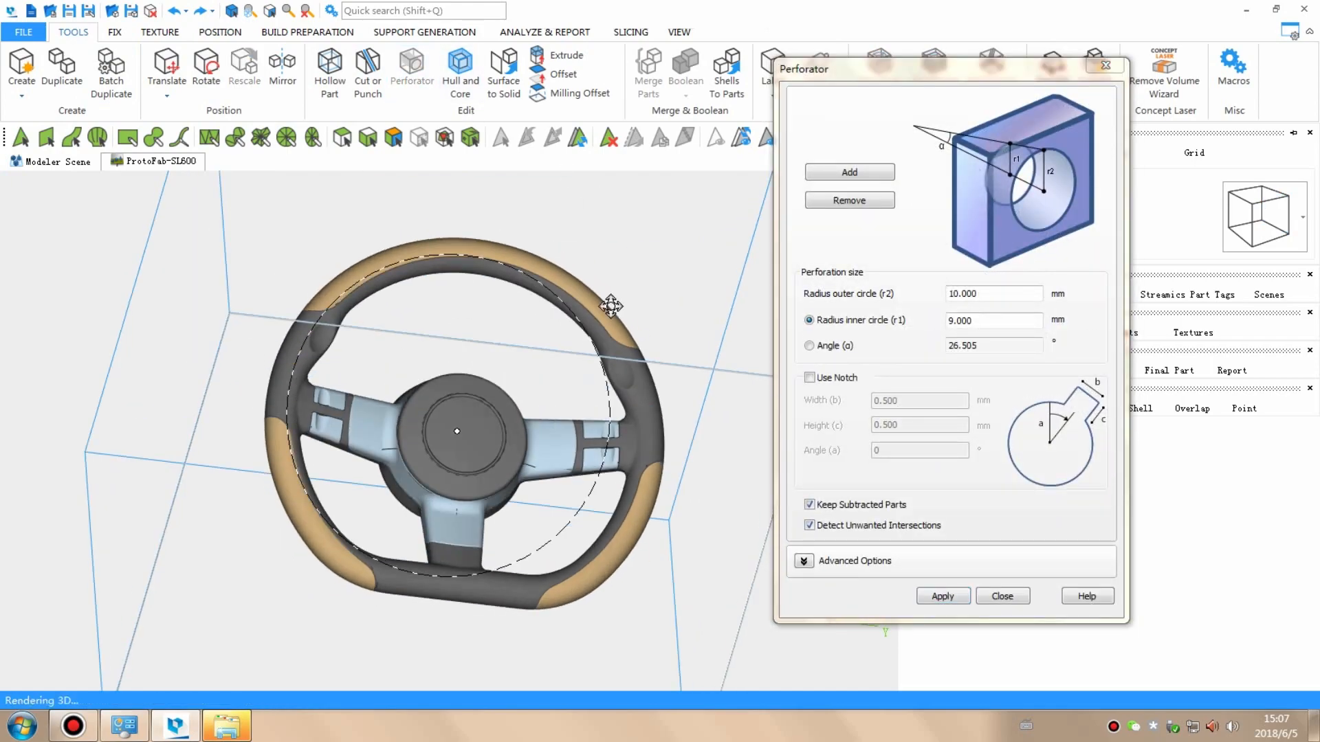
click(1243, 228)
scroll(575, 355, down, 2)
scroll(575, 355, up, 3)
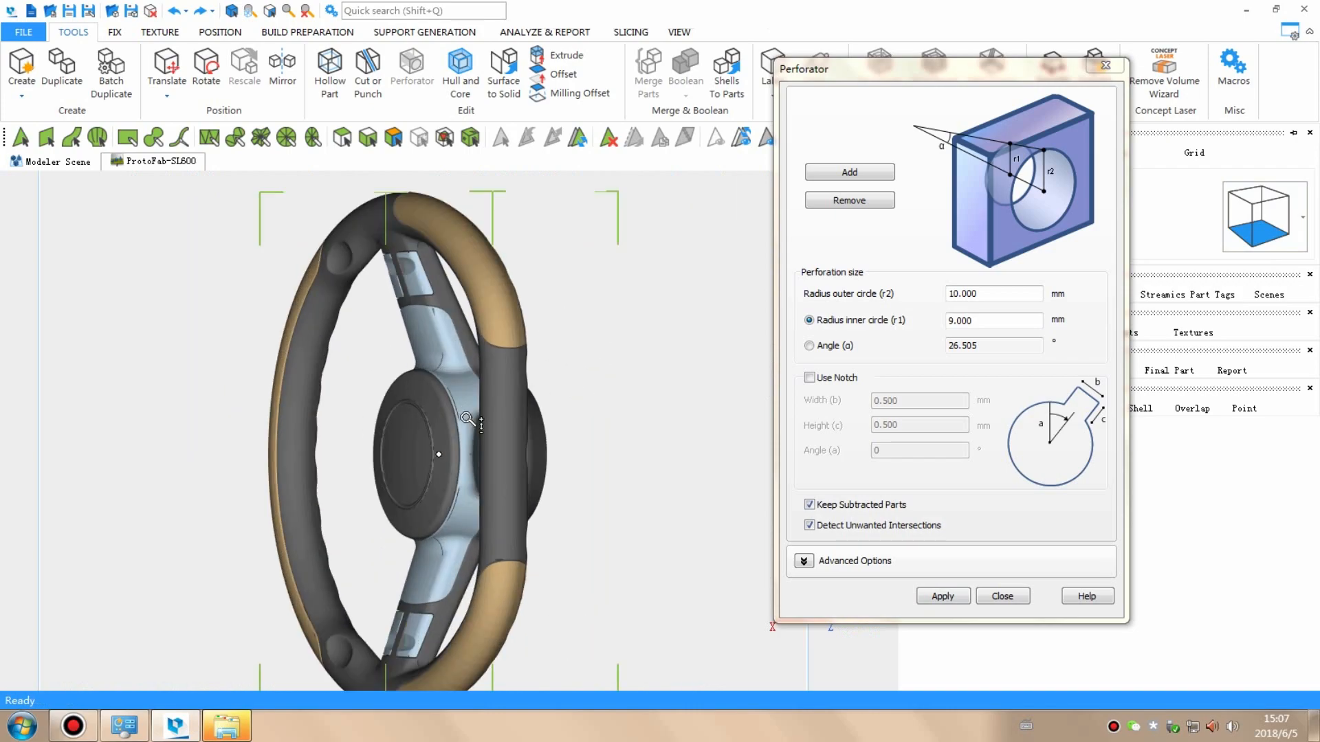
scroll(517, 382, up, 3)
click(862, 185)
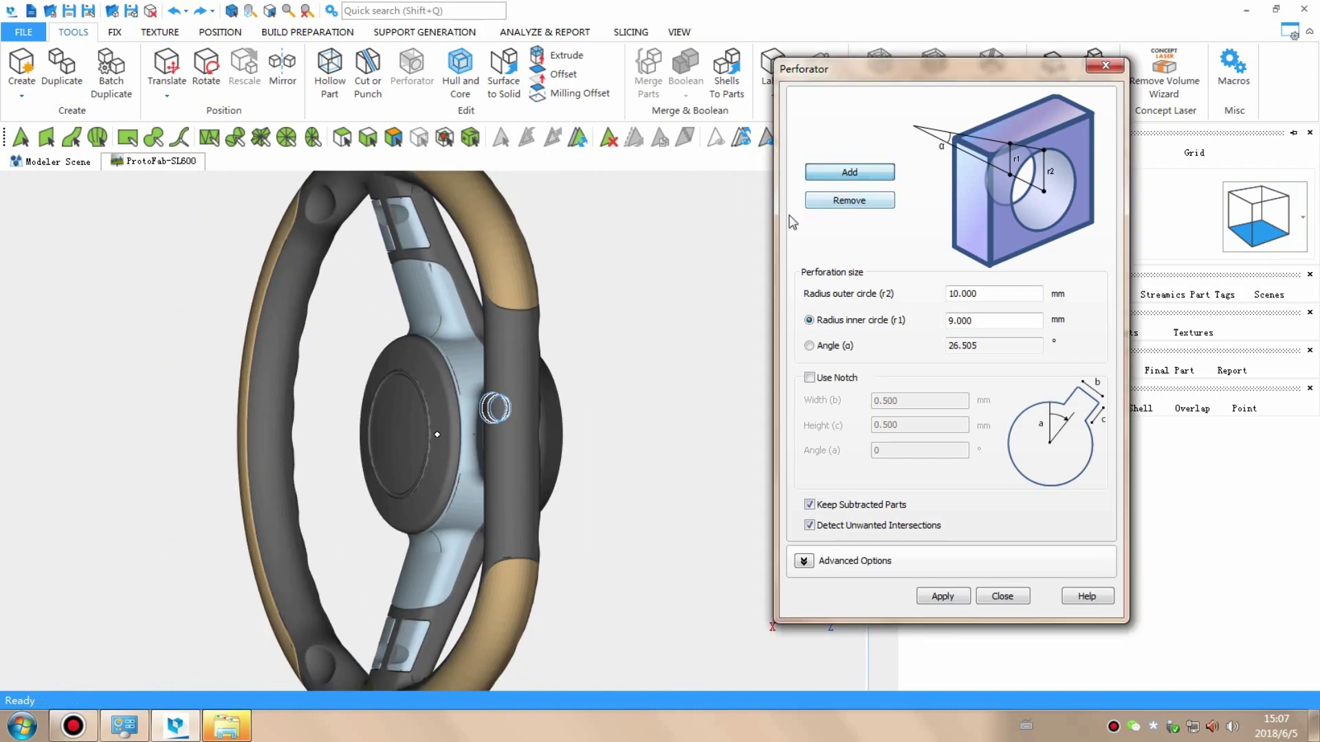
click(512, 352)
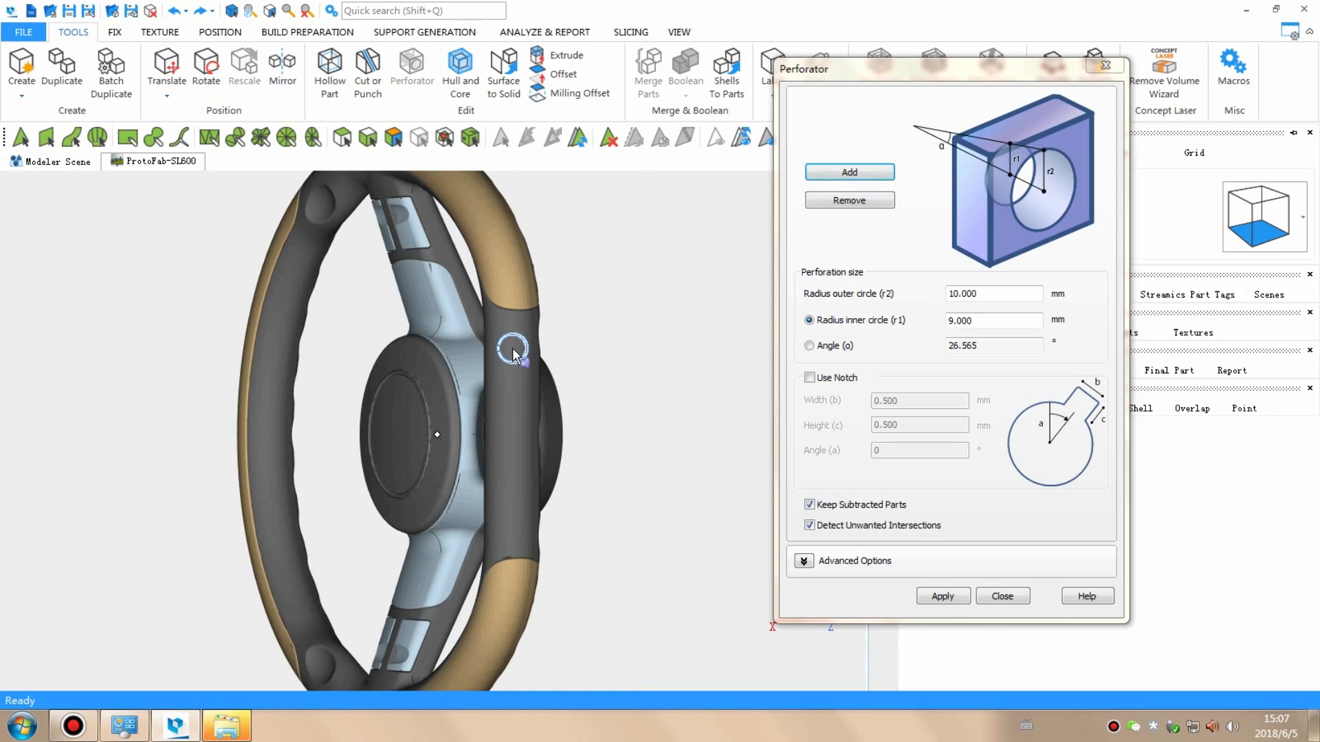
click(513, 383)
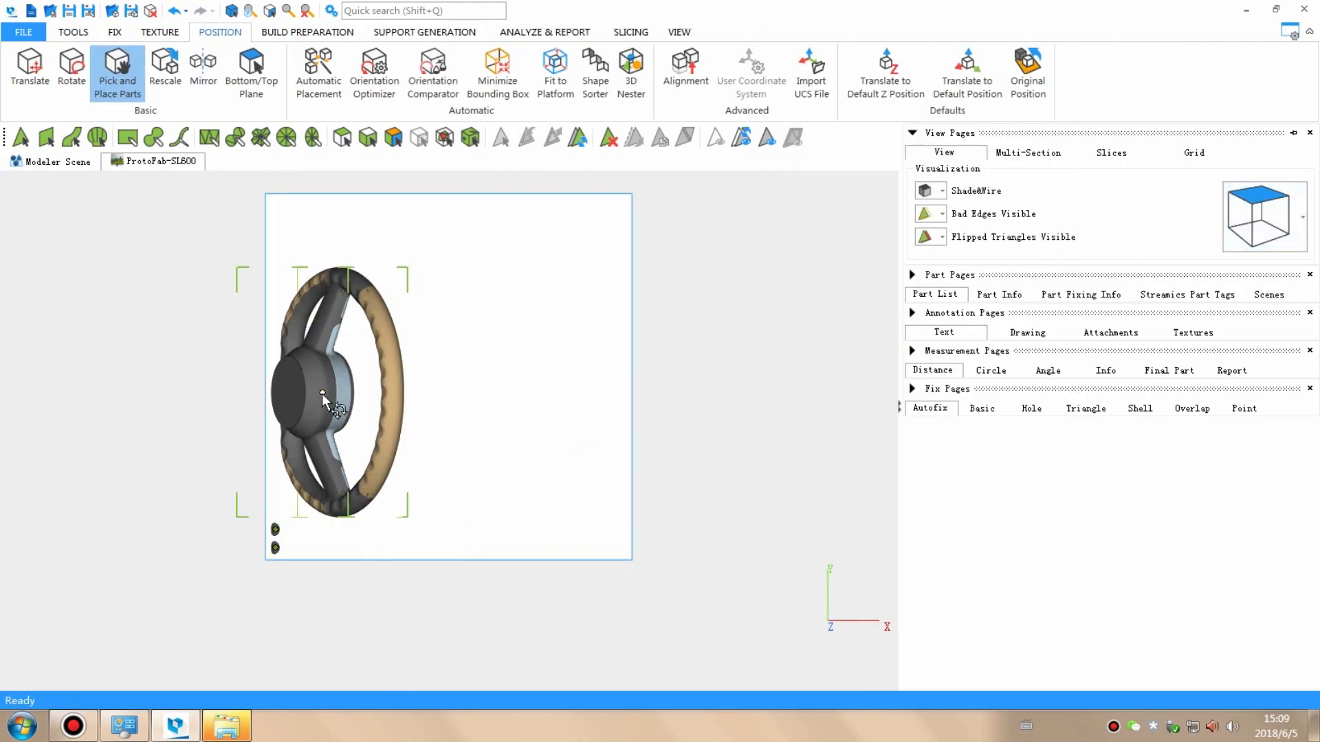
Step: Move the wheel across the platform and set the perforation plugs beside it
mouse_move(323, 398)
mouse_down()
mouse_move(483, 377)
mouse_move(449, 376)
mouse_up()
scroll(252, 552, up, 3)
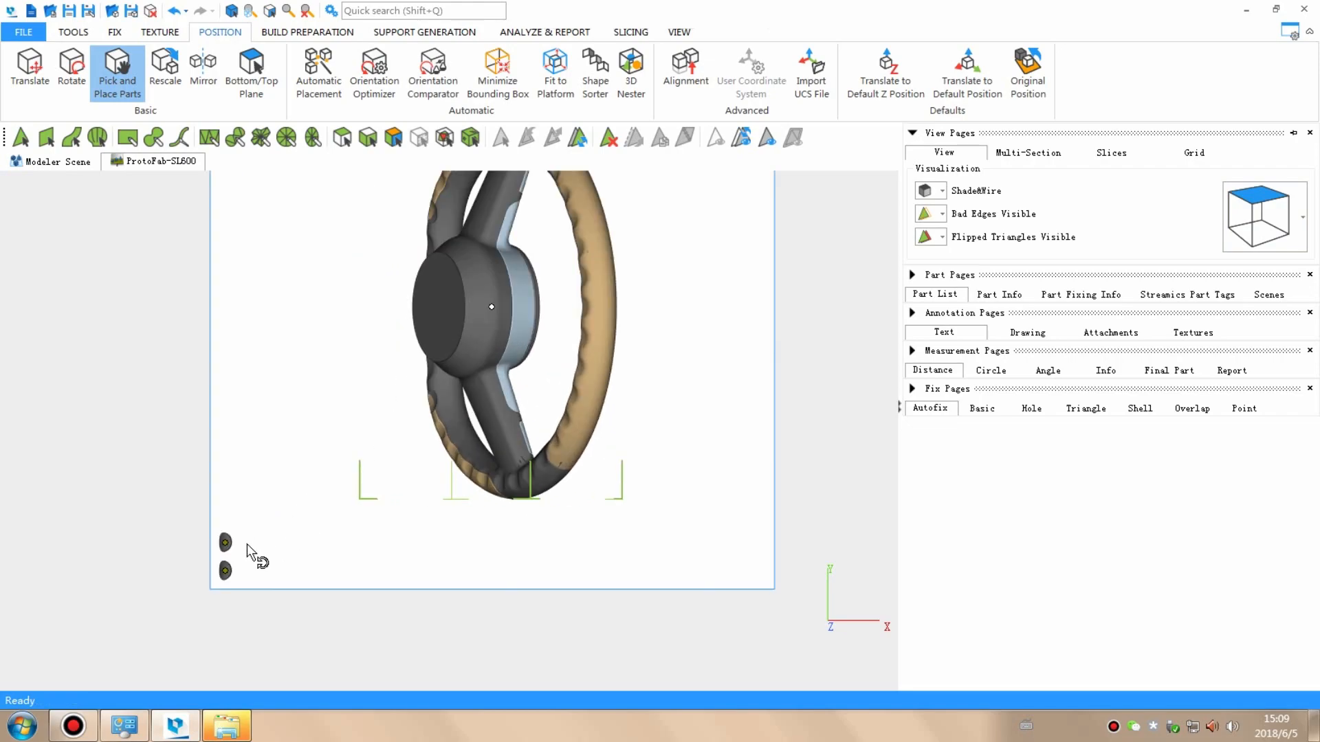
scroll(323, 539, down, 3)
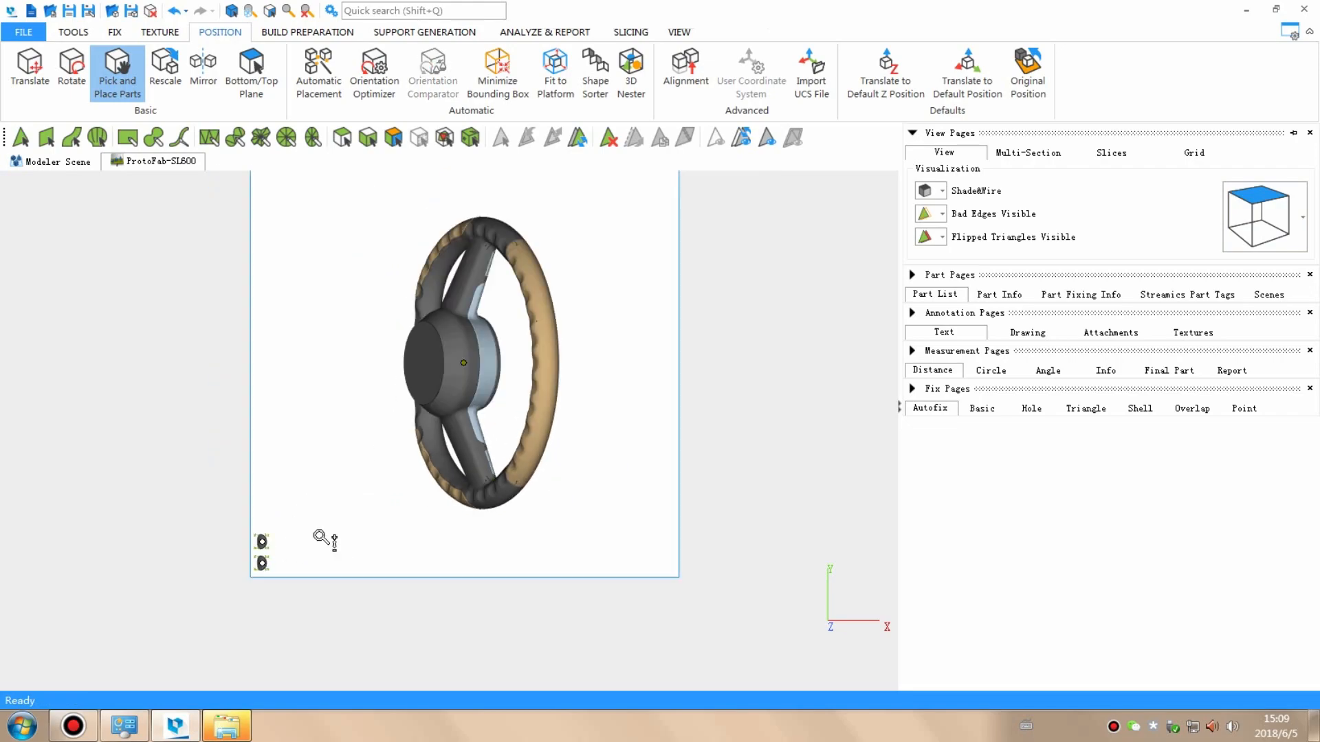
drag(262, 551, 332, 387)
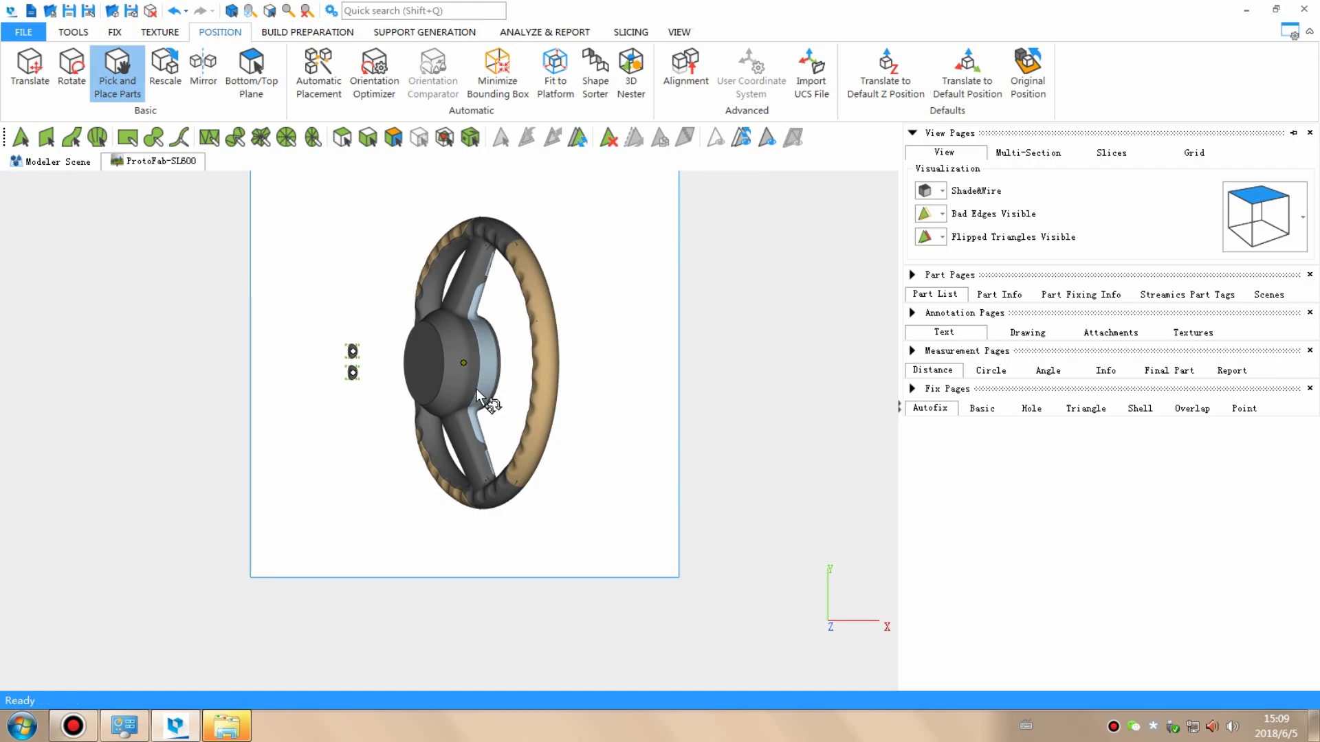
scroll(490, 428, up, 2)
drag(412, 474, 395, 405)
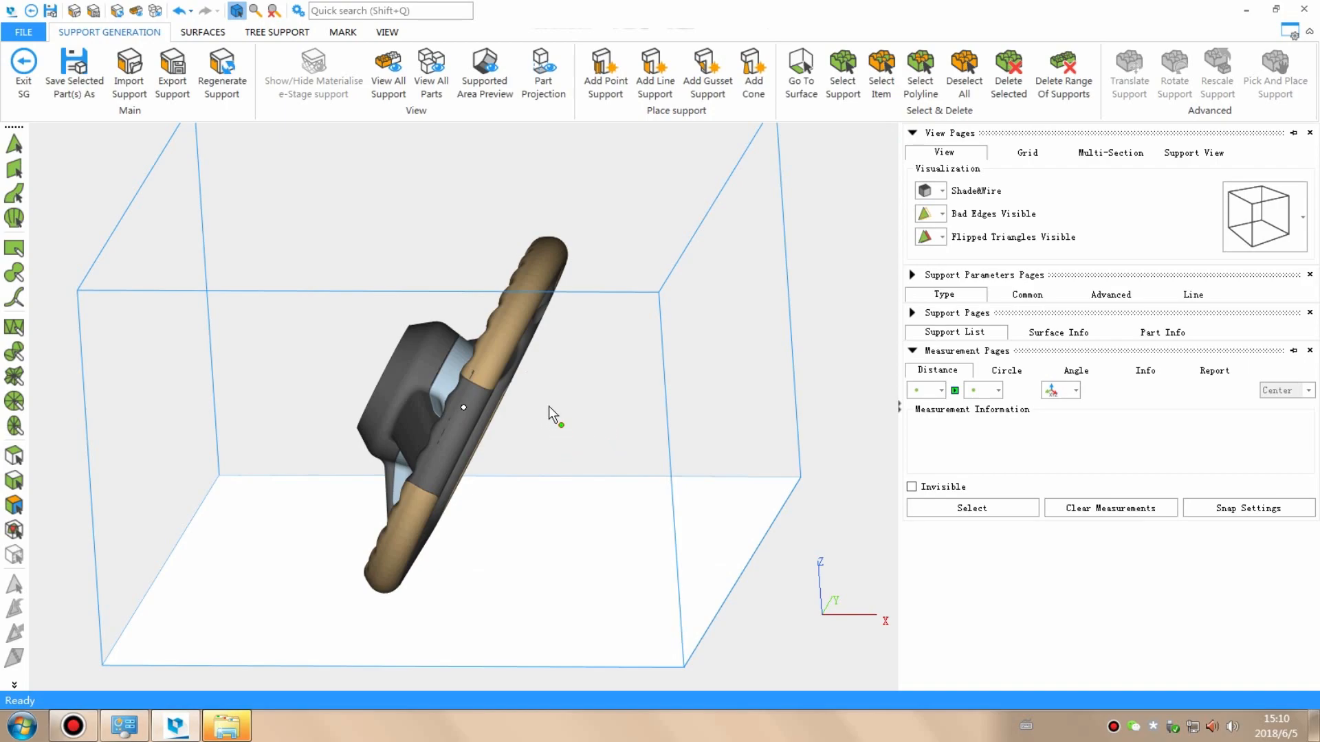
Step: Show all generated supports and inspect them under the hub and rim
mouse_move(548, 407)
mouse_down()
mouse_move(521, 457)
mouse_move(541, 451)
mouse_up()
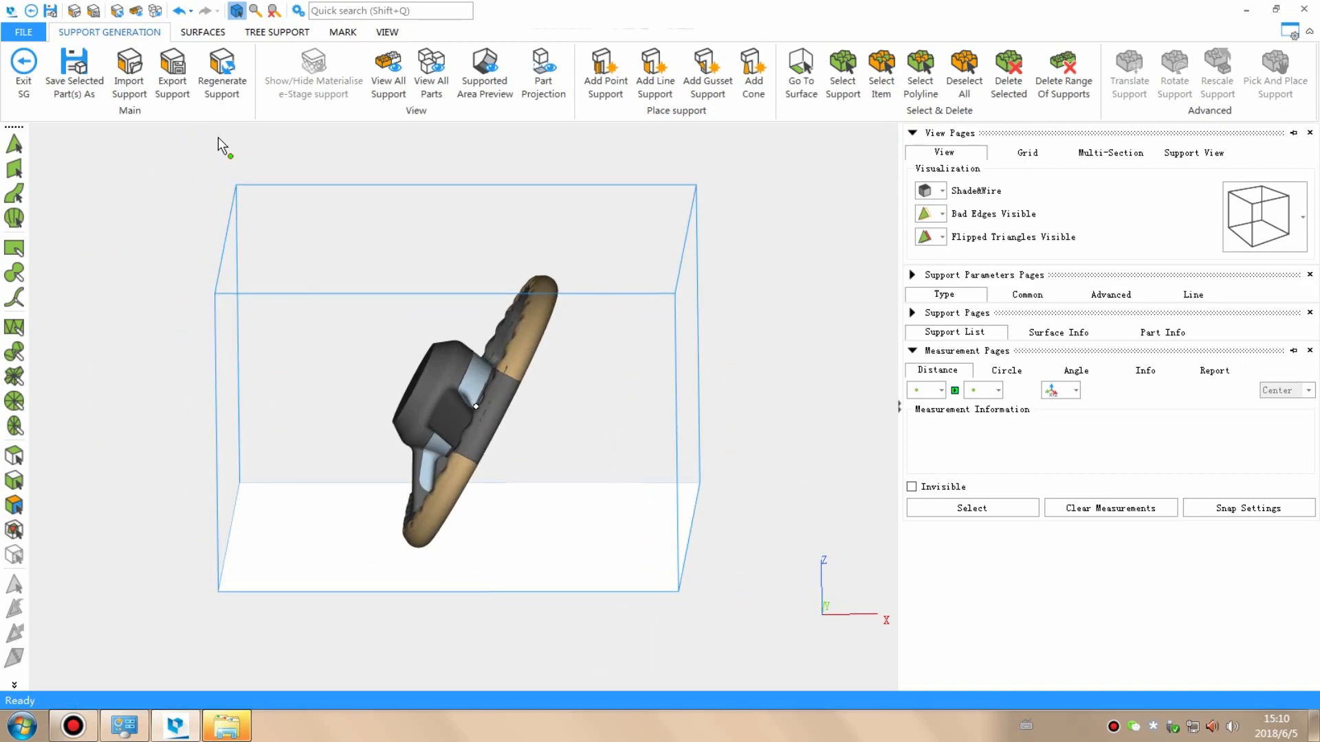
drag(369, 206, 412, 165)
click(389, 74)
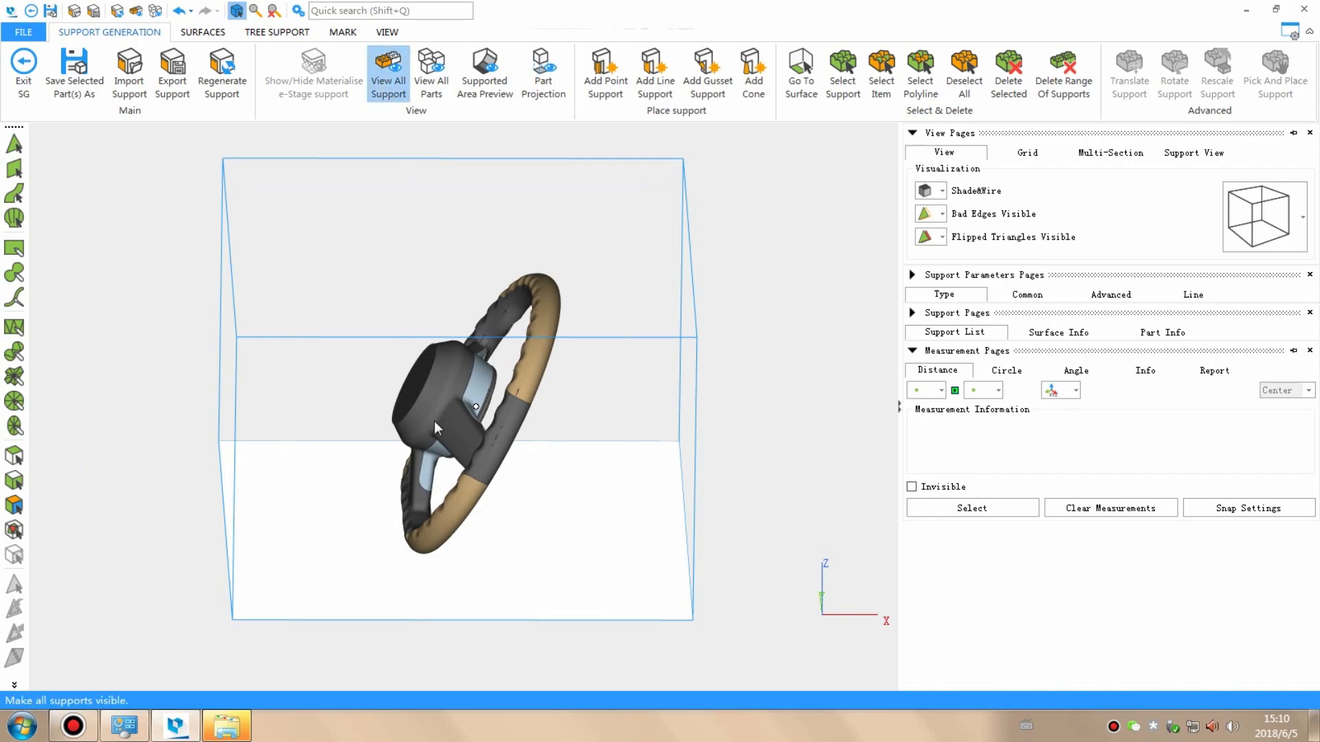
mouse_move(433, 421)
mouse_down()
mouse_move(382, 418)
mouse_move(392, 454)
mouse_up()
scroll(511, 405, up, 5)
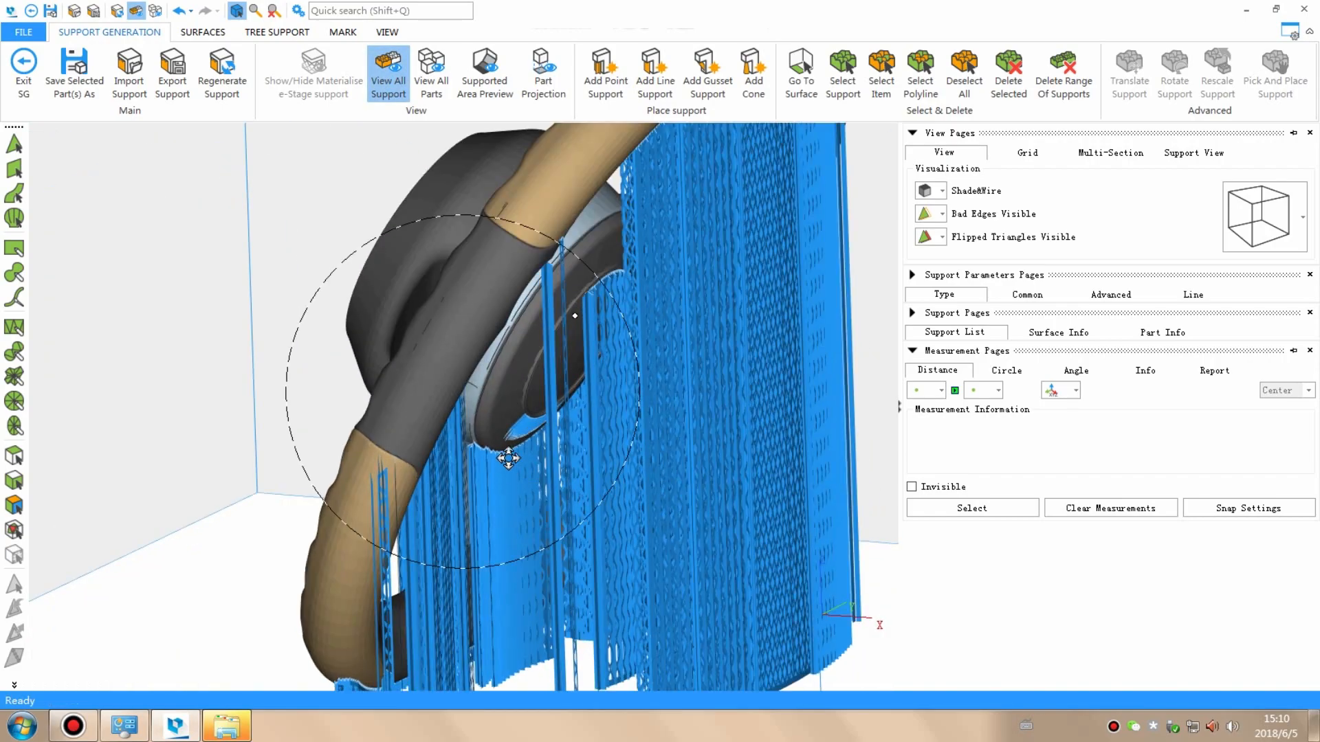
scroll(512, 404, up, 3)
scroll(512, 404, up, 4)
scroll(511, 405, up, 4)
mouse_move(516, 402)
mouse_down()
mouse_move(540, 369)
mouse_move(528, 358)
mouse_up()
scroll(527, 358, down, 5)
scroll(558, 414, down, 4)
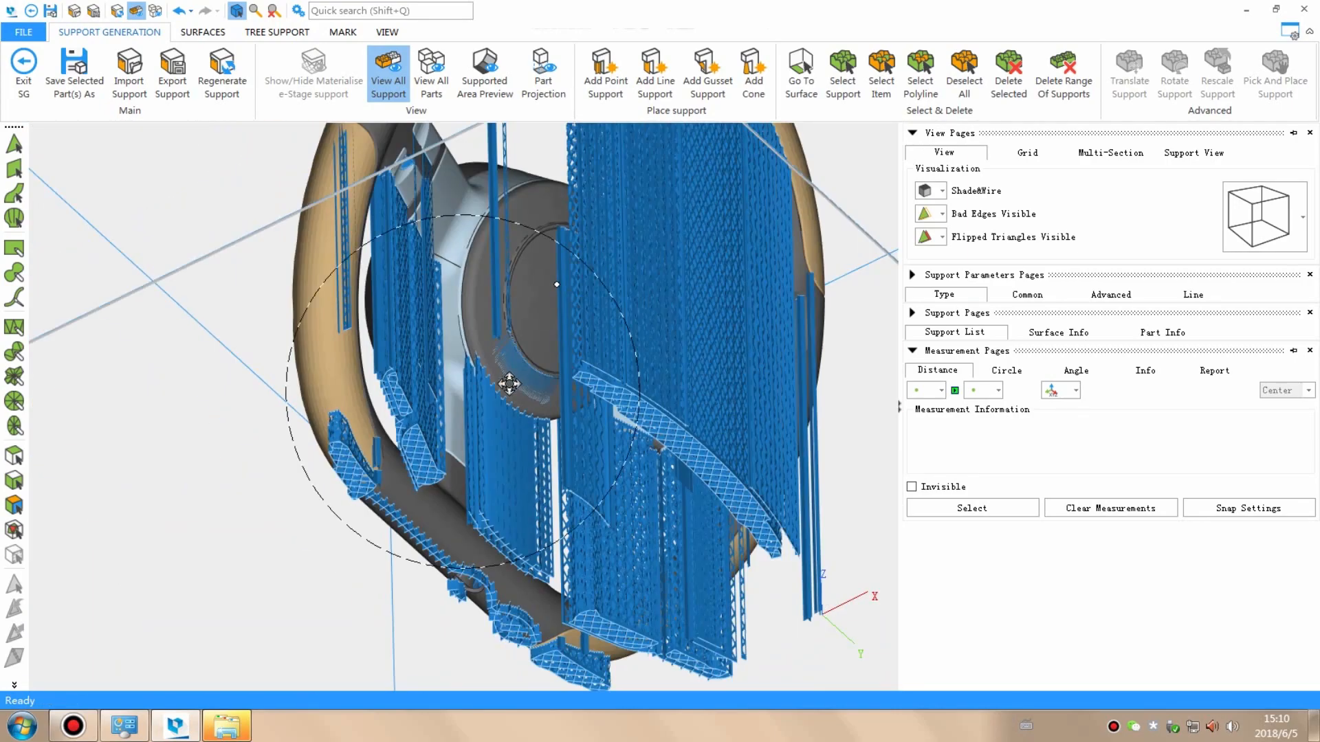
scroll(577, 470, down, 4)
drag(547, 424, 574, 519)
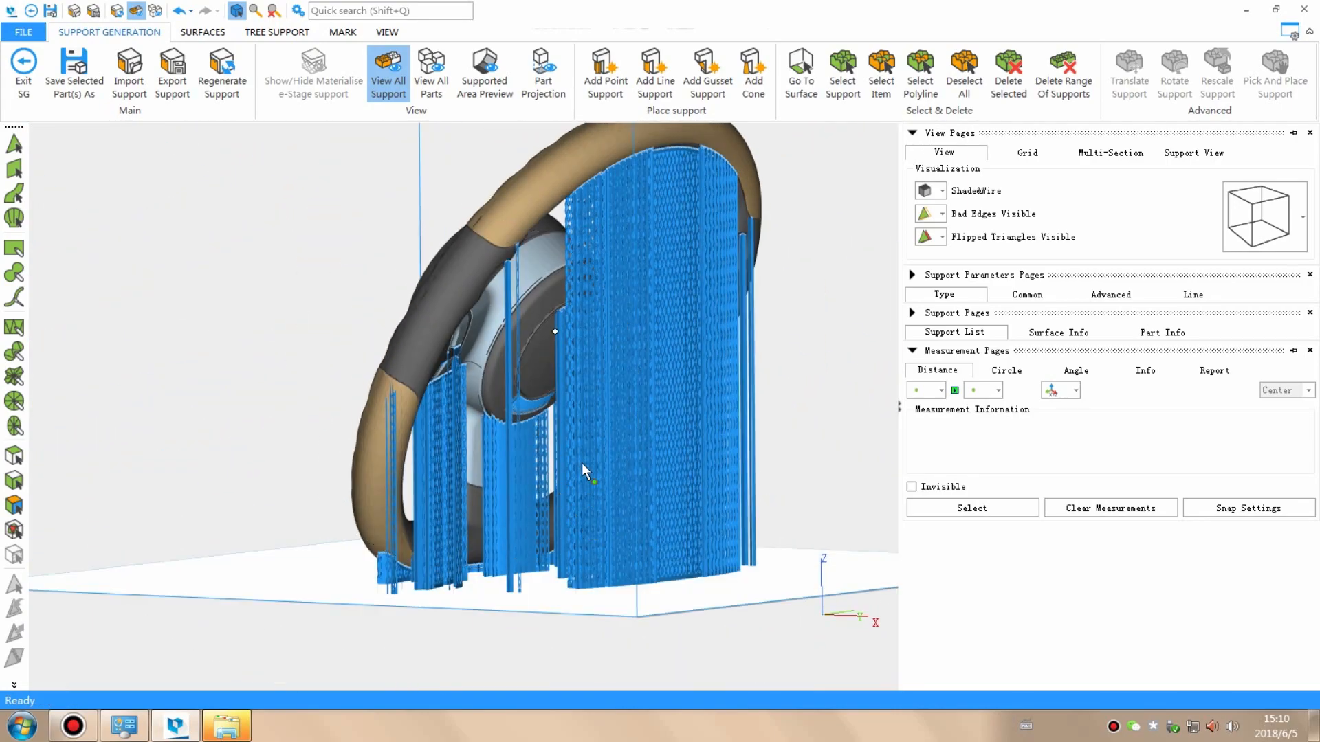
mouse_move(582, 463)
mouse_down()
mouse_move(561, 403)
mouse_move(568, 316)
mouse_move(618, 392)
mouse_move(770, 415)
mouse_up()
scroll(570, 380, up, 5)
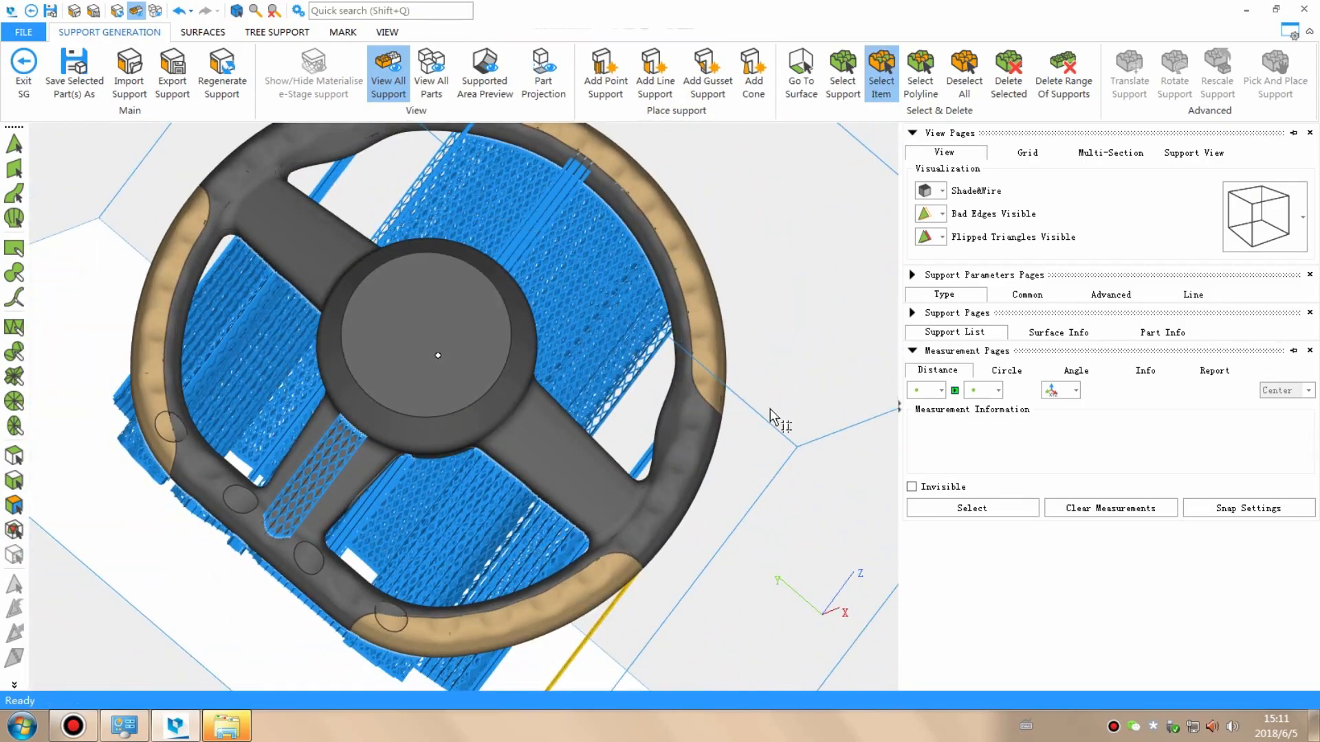
scroll(613, 232, up, 4)
scroll(660, 268, up, 4)
scroll(689, 294, up, 2)
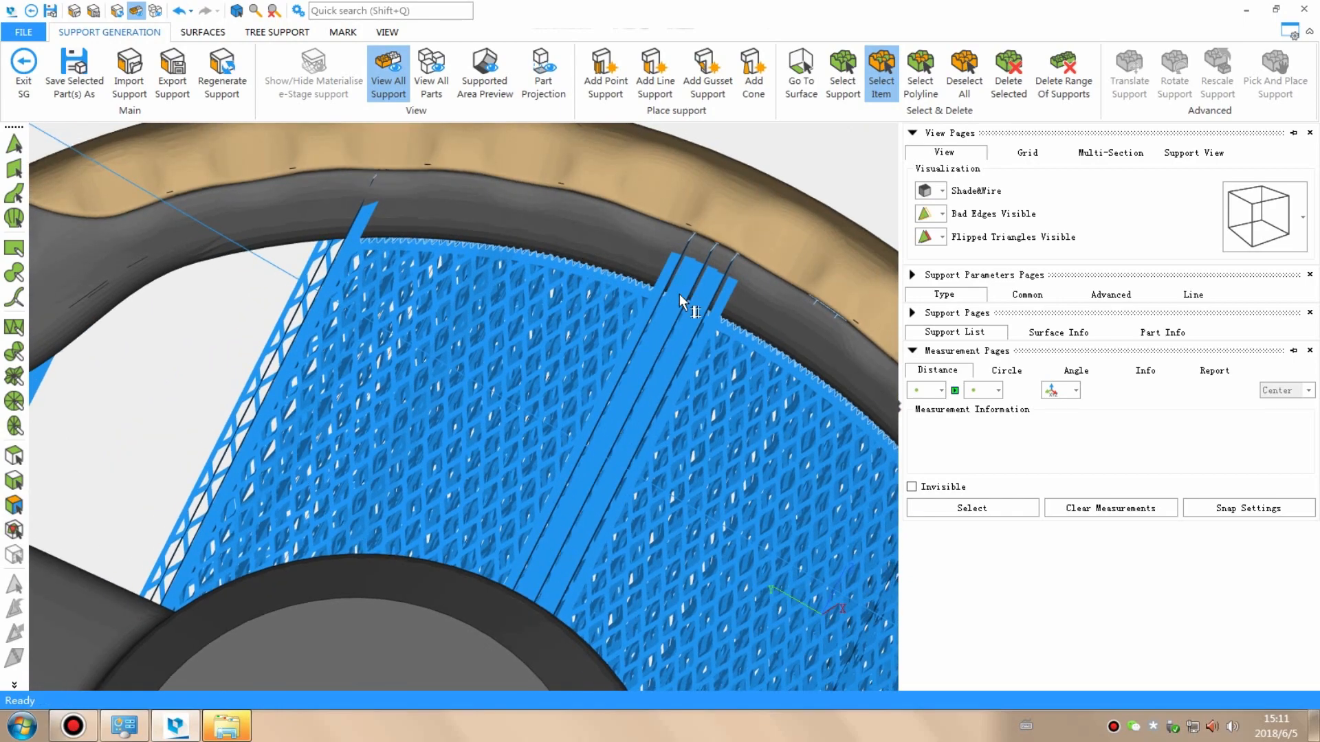
Step: Select the narrow line-support strips beside the block support under the rim
click(680, 294)
drag(679, 300, 687, 281)
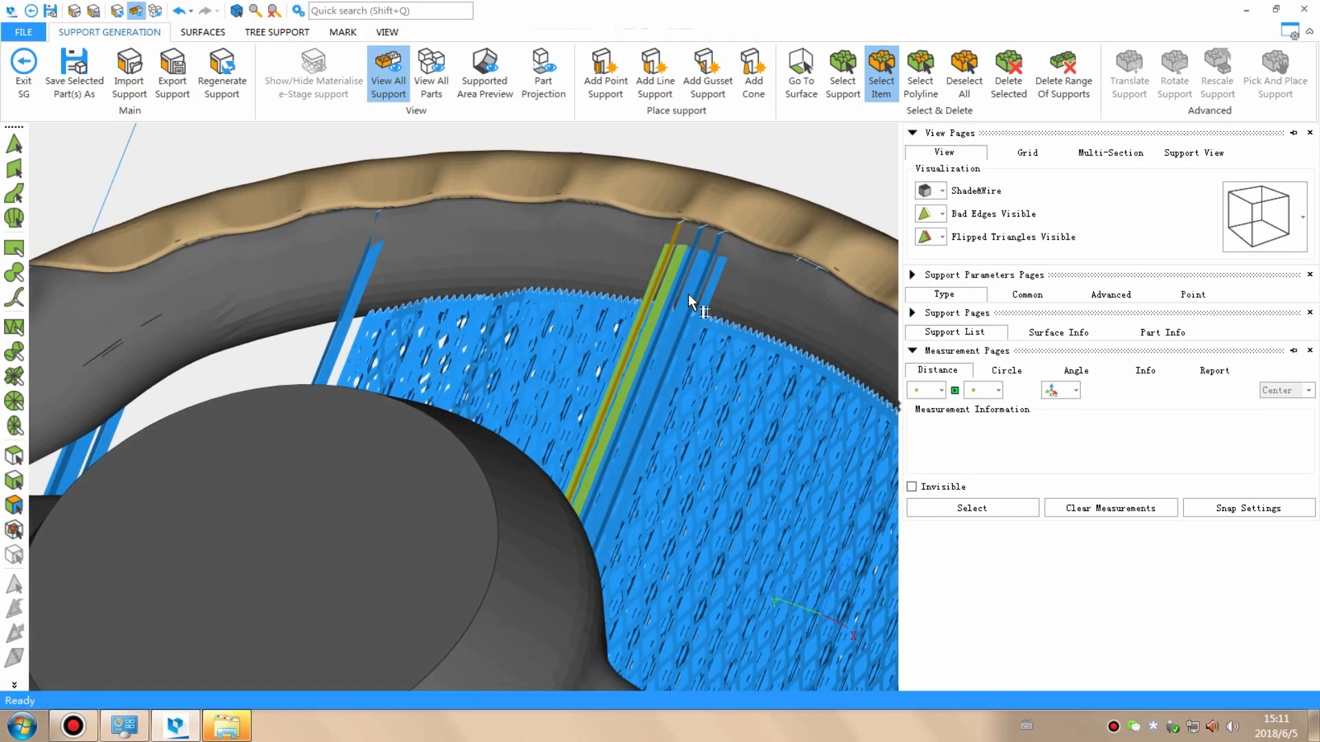
click(688, 294)
scroll(819, 267, down, 2)
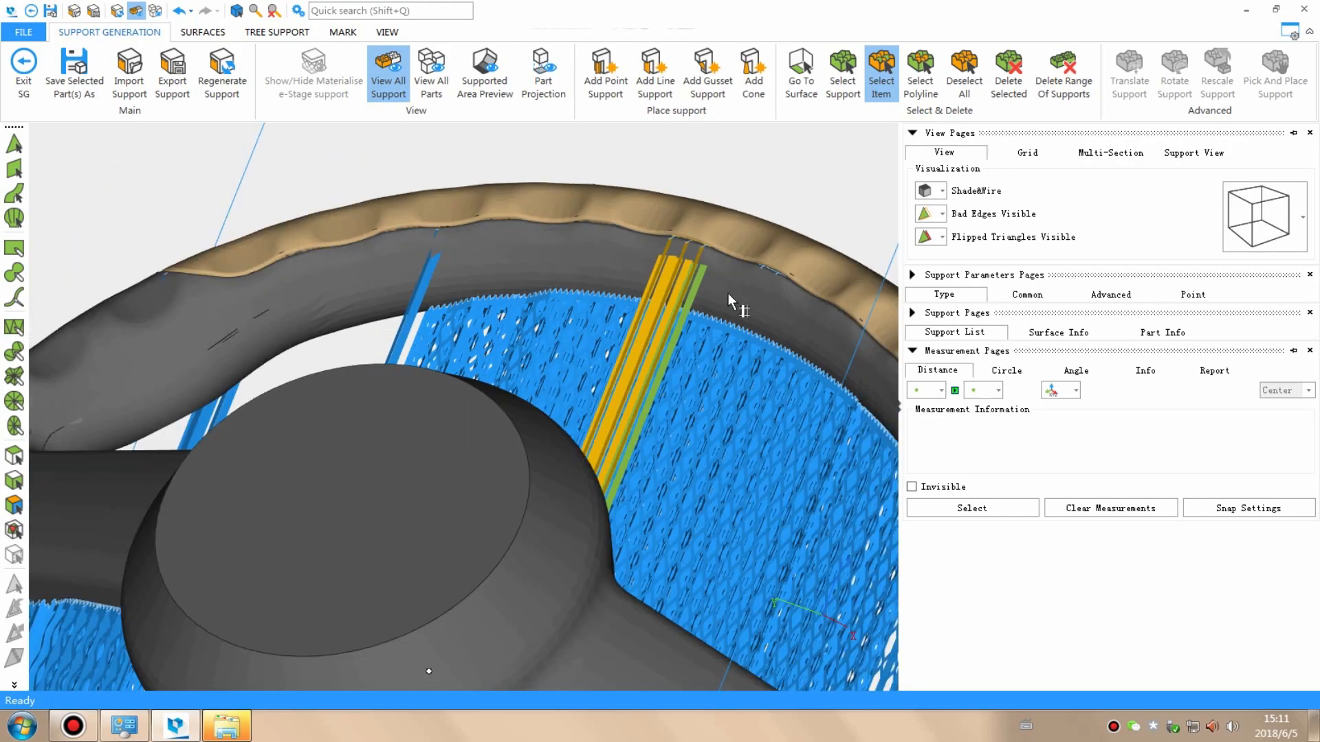
scroll(421, 289, down, 3)
scroll(423, 253, up, 4)
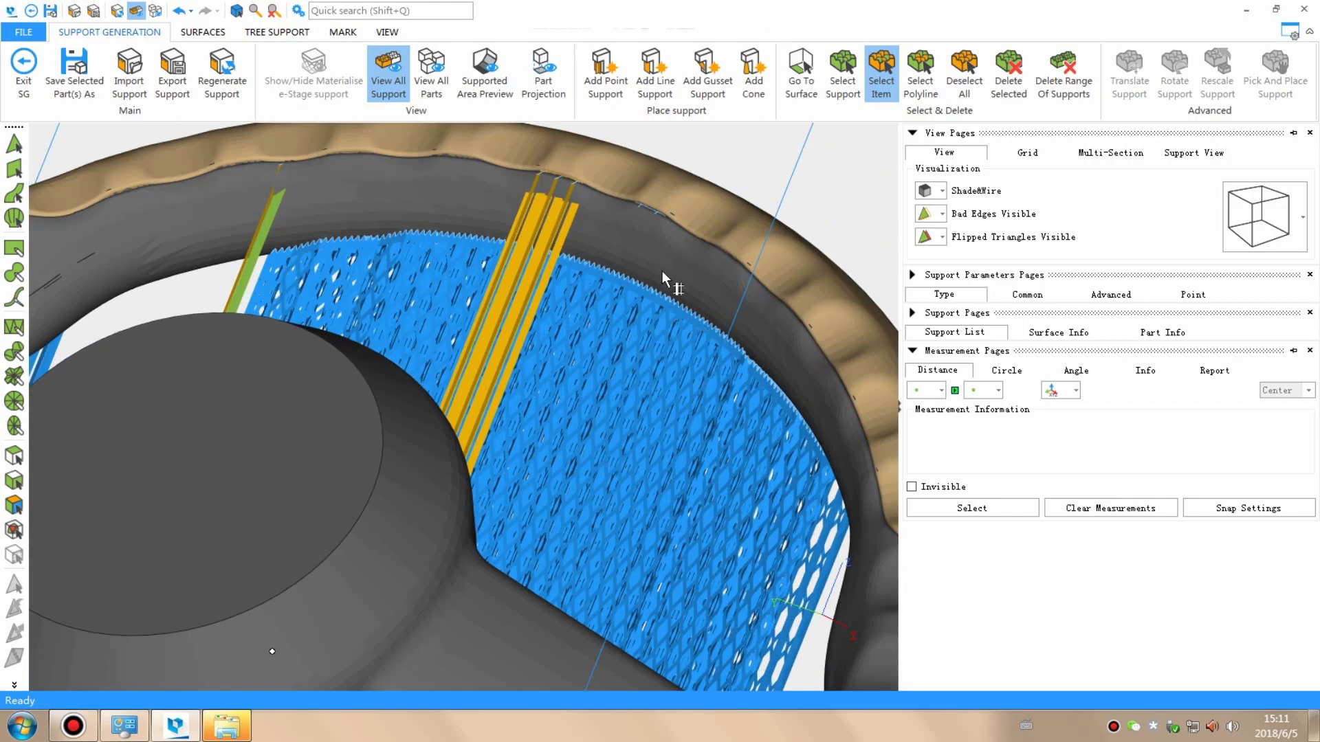
scroll(433, 288, up, 4)
scroll(619, 259, up, 3)
click(775, 230)
scroll(773, 230, down, 5)
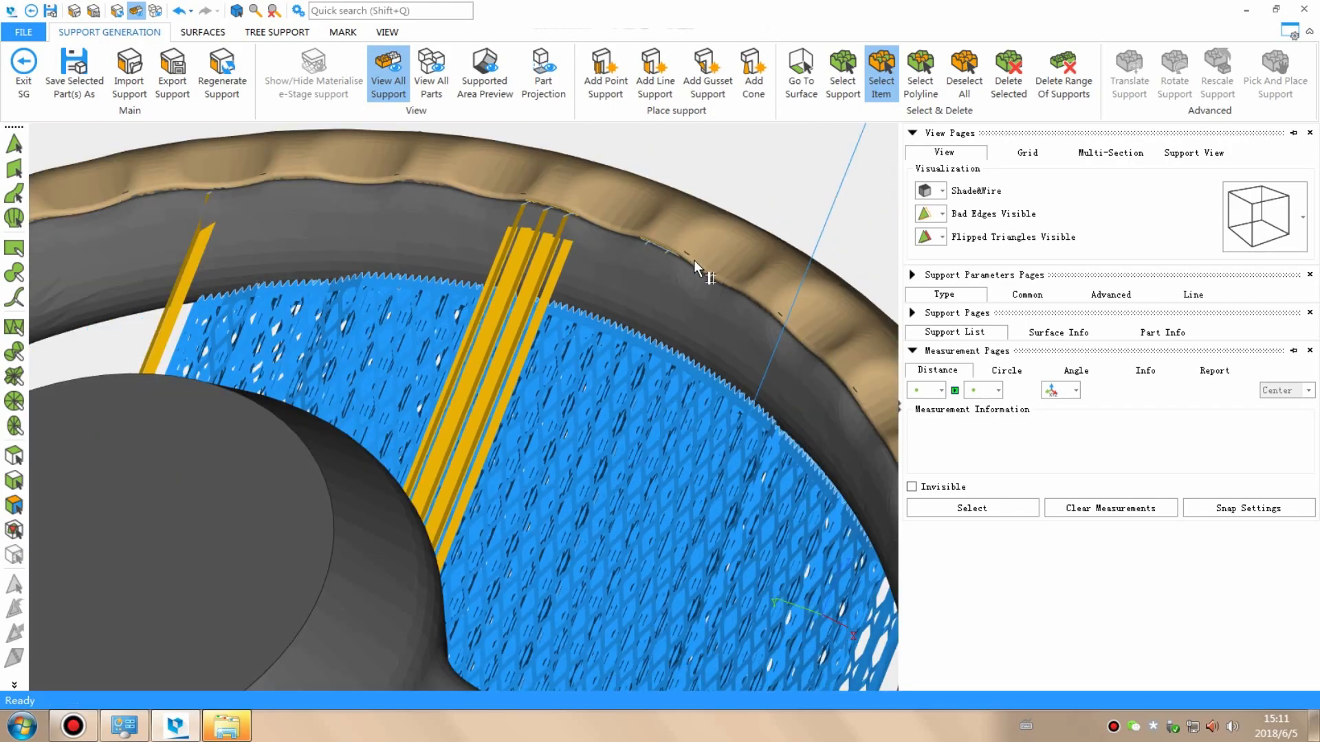
mouse_move(694, 260)
mouse_down()
mouse_move(618, 394)
mouse_move(443, 366)
mouse_move(545, 389)
mouse_up()
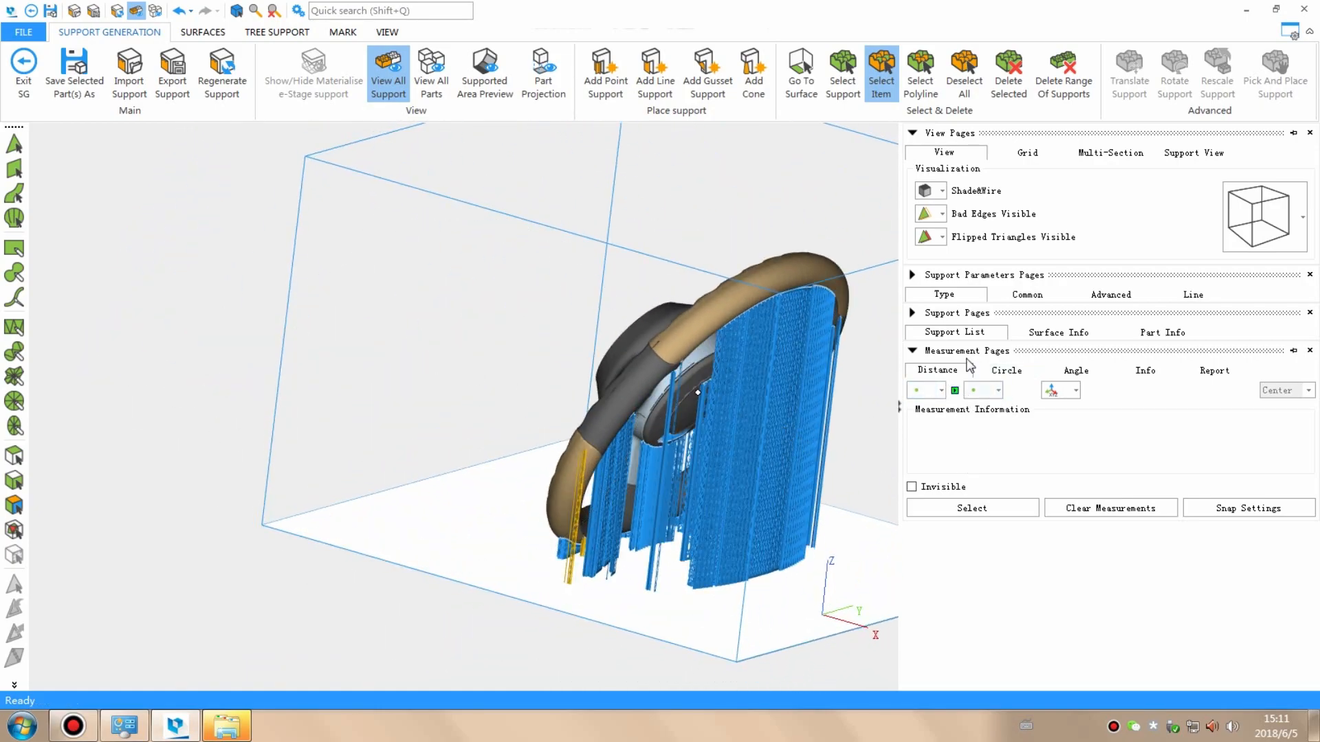
Step: Bring up Support Parameters and select the block support on the lower rim
click(957, 332)
scroll(578, 439, up, 5)
drag(577, 438, 565, 388)
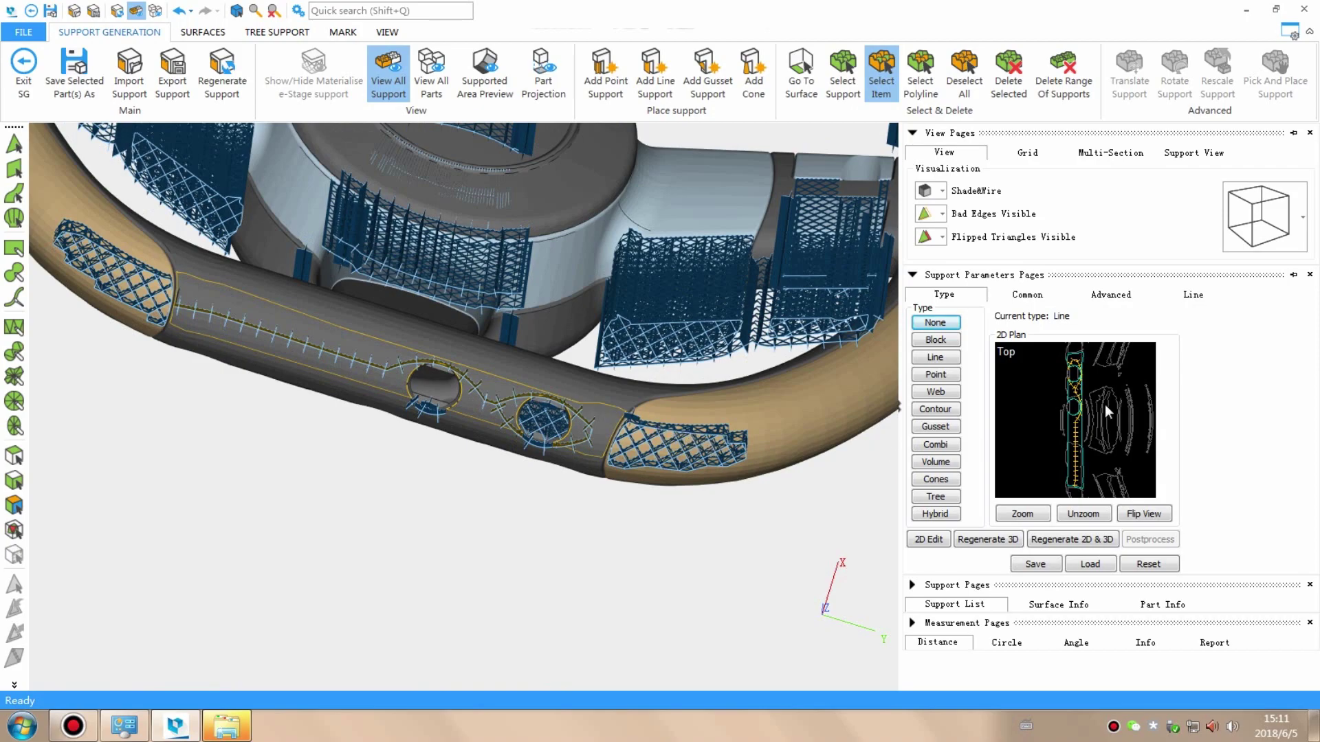
click(547, 480)
mouse_move(464, 474)
mouse_down()
mouse_move(467, 443)
mouse_move(516, 433)
mouse_up()
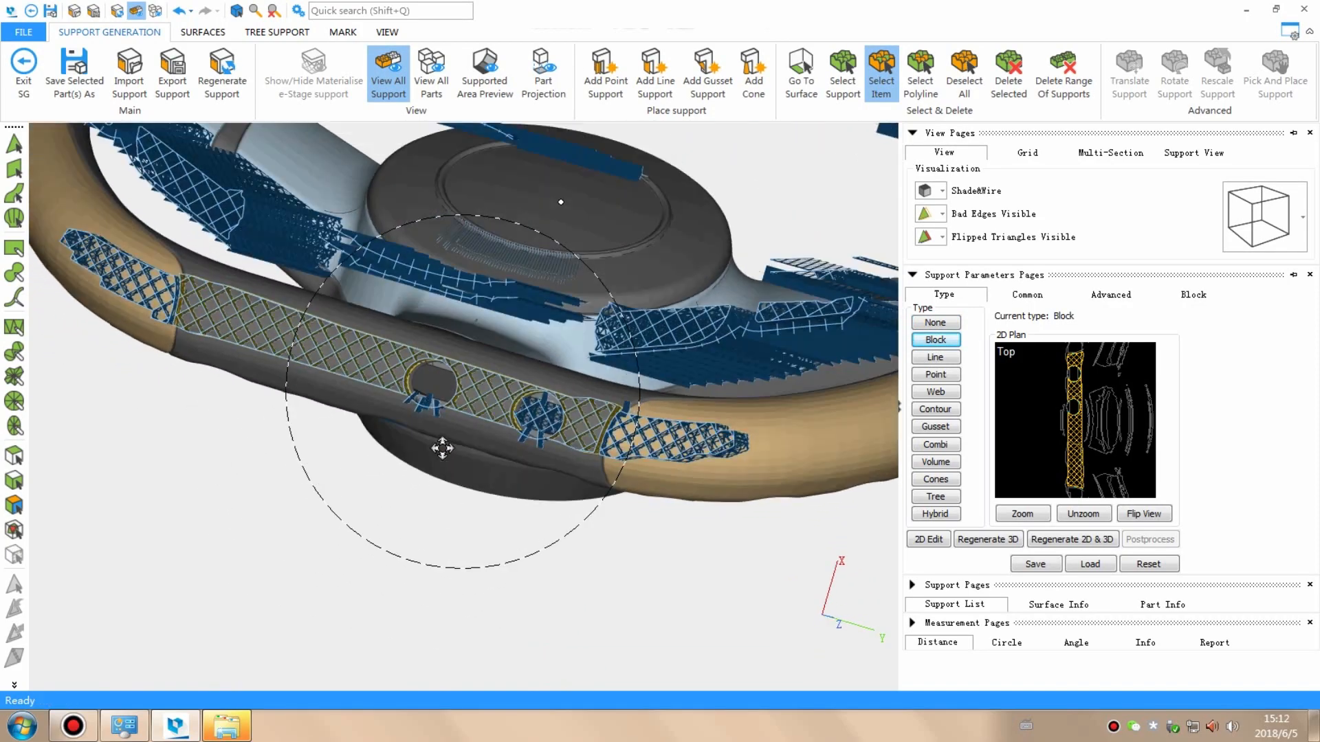
scroll(516, 413, up, 4)
Step: Activate a Z Multi-Section hiding the side away from origin, raised to about 141.7, exposing the hub
click(1112, 152)
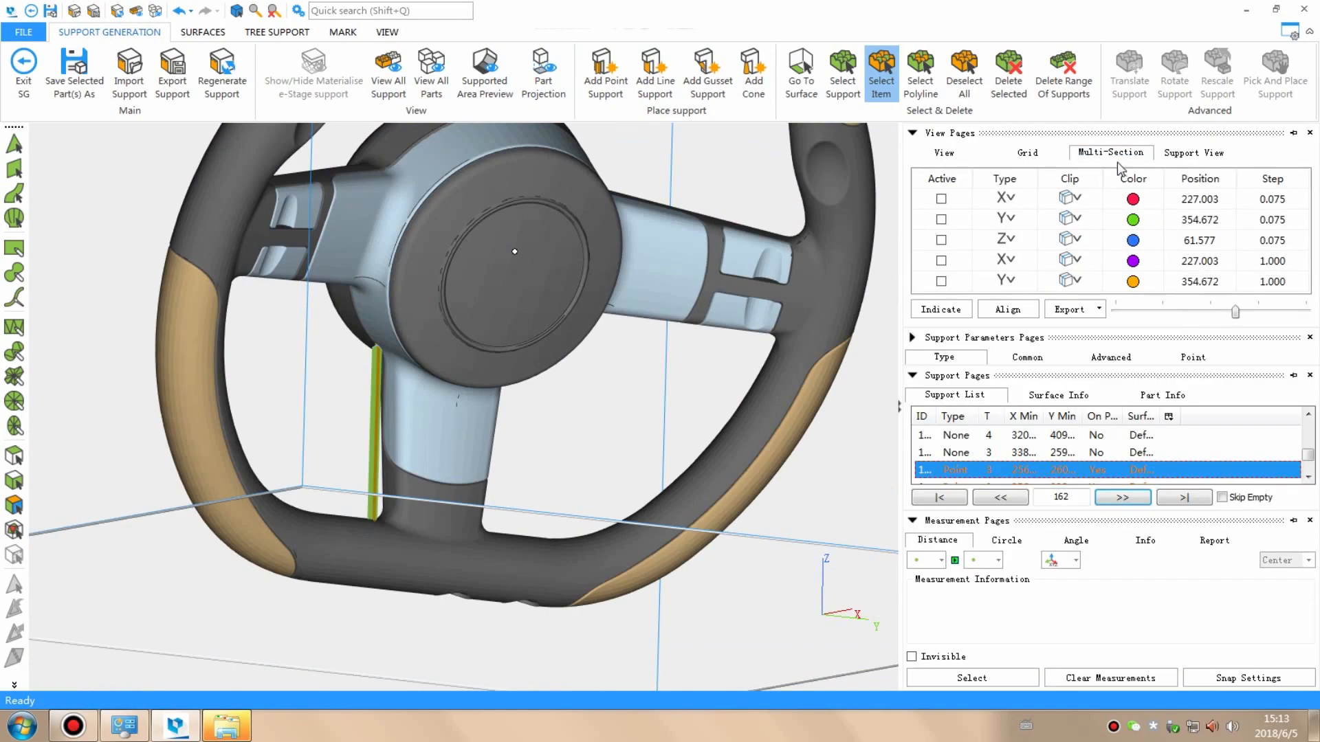
click(941, 241)
click(1078, 240)
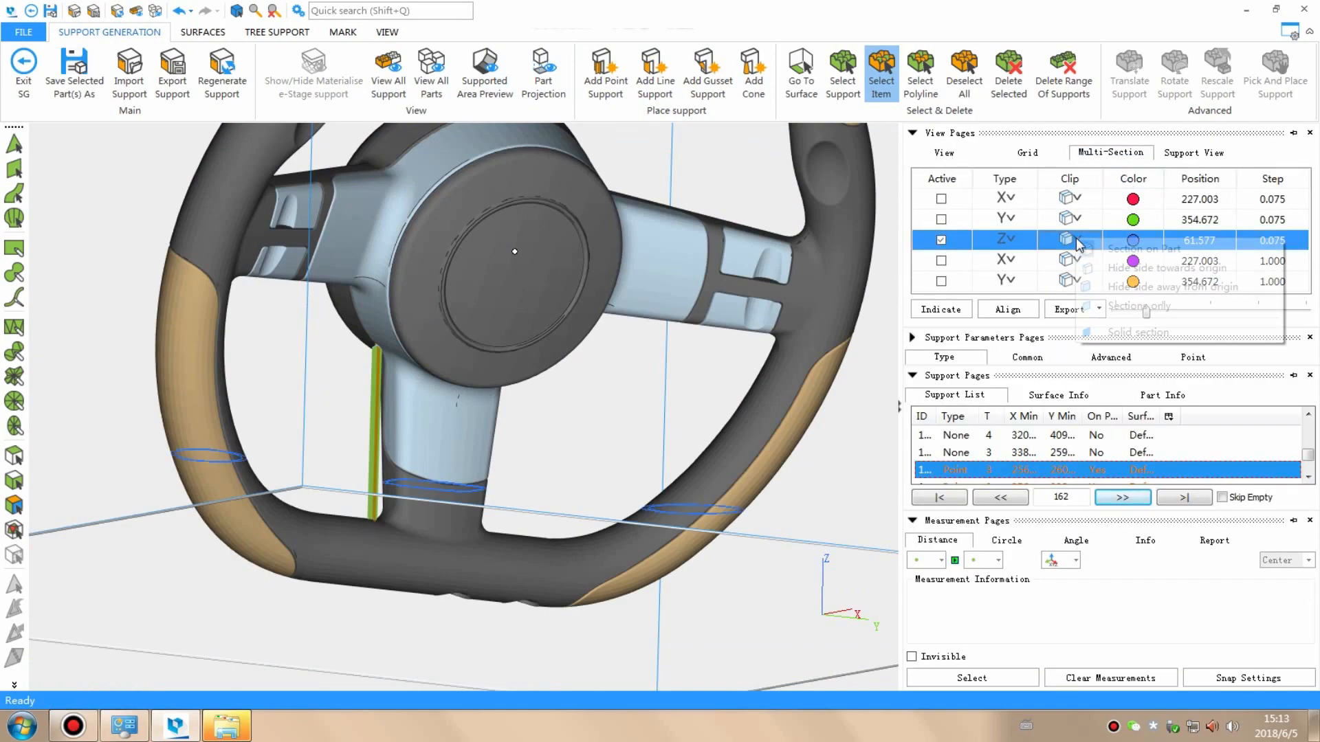
click(1104, 270)
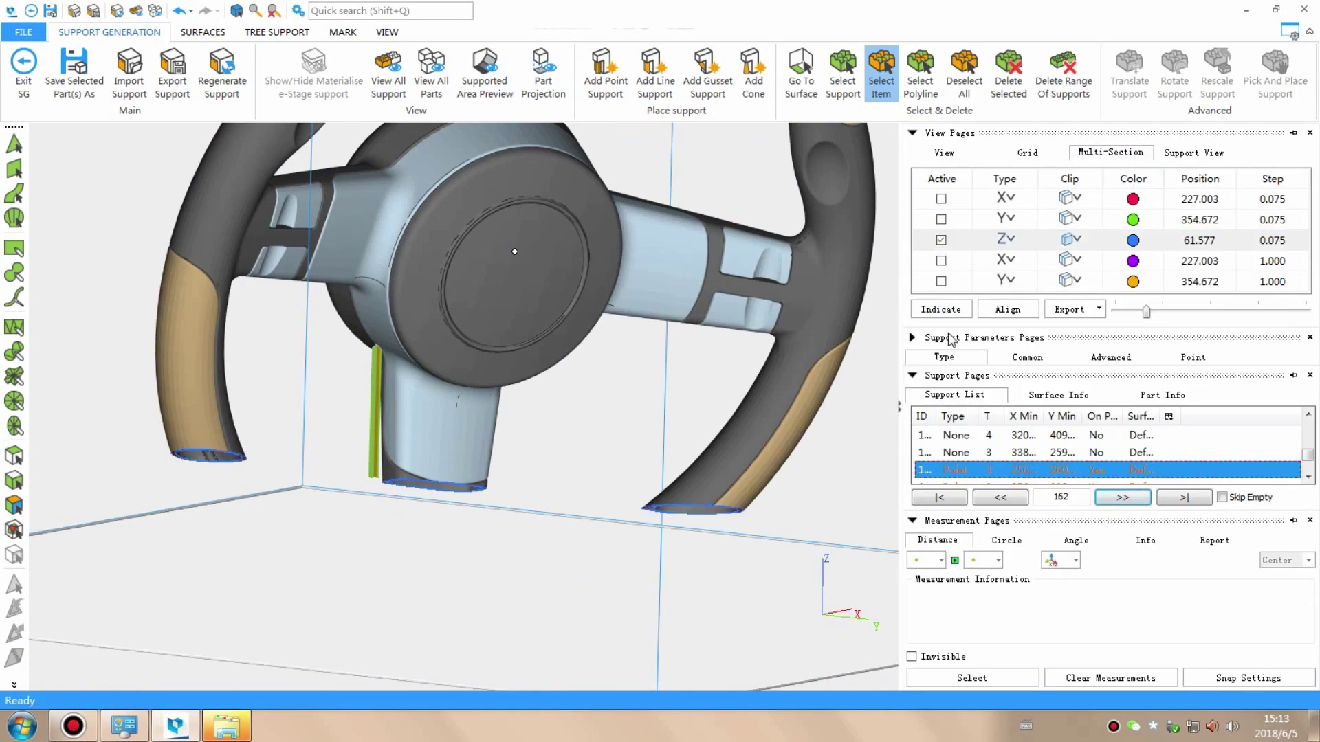
click(1078, 240)
click(1120, 292)
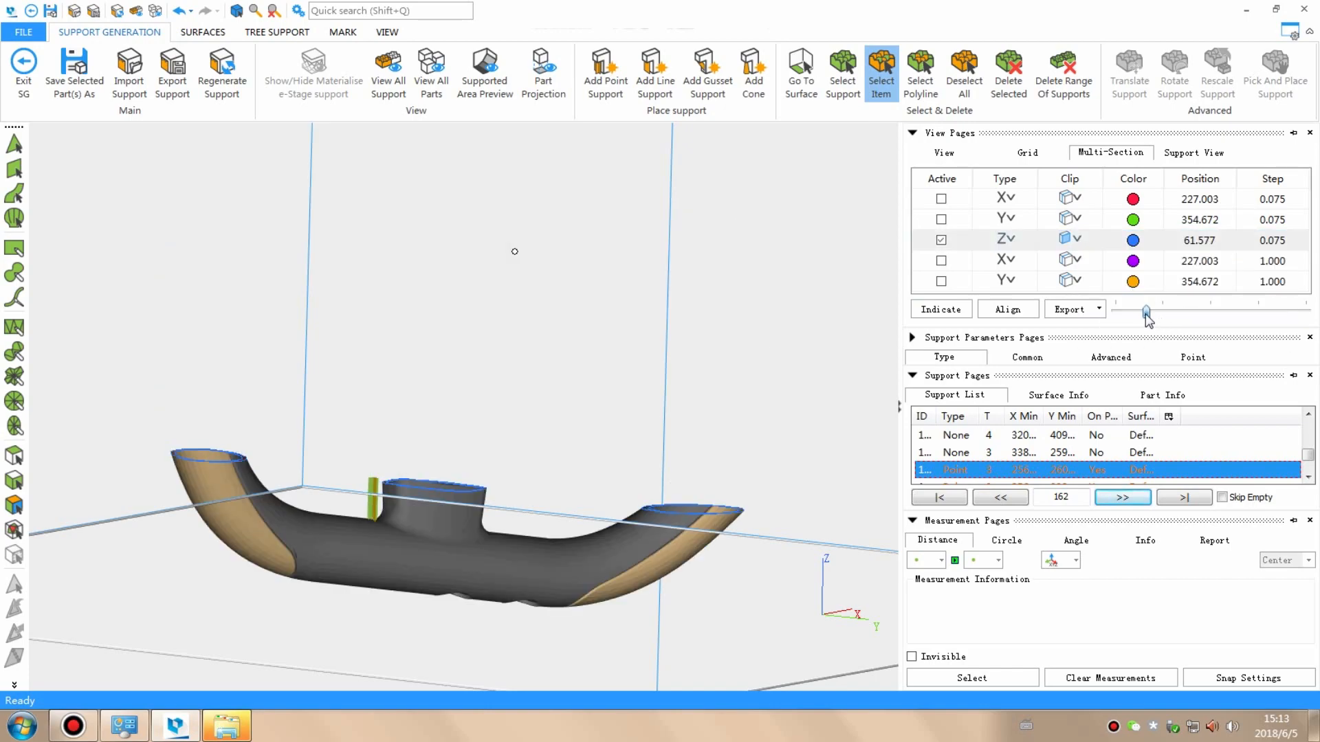
drag(1148, 313, 1191, 312)
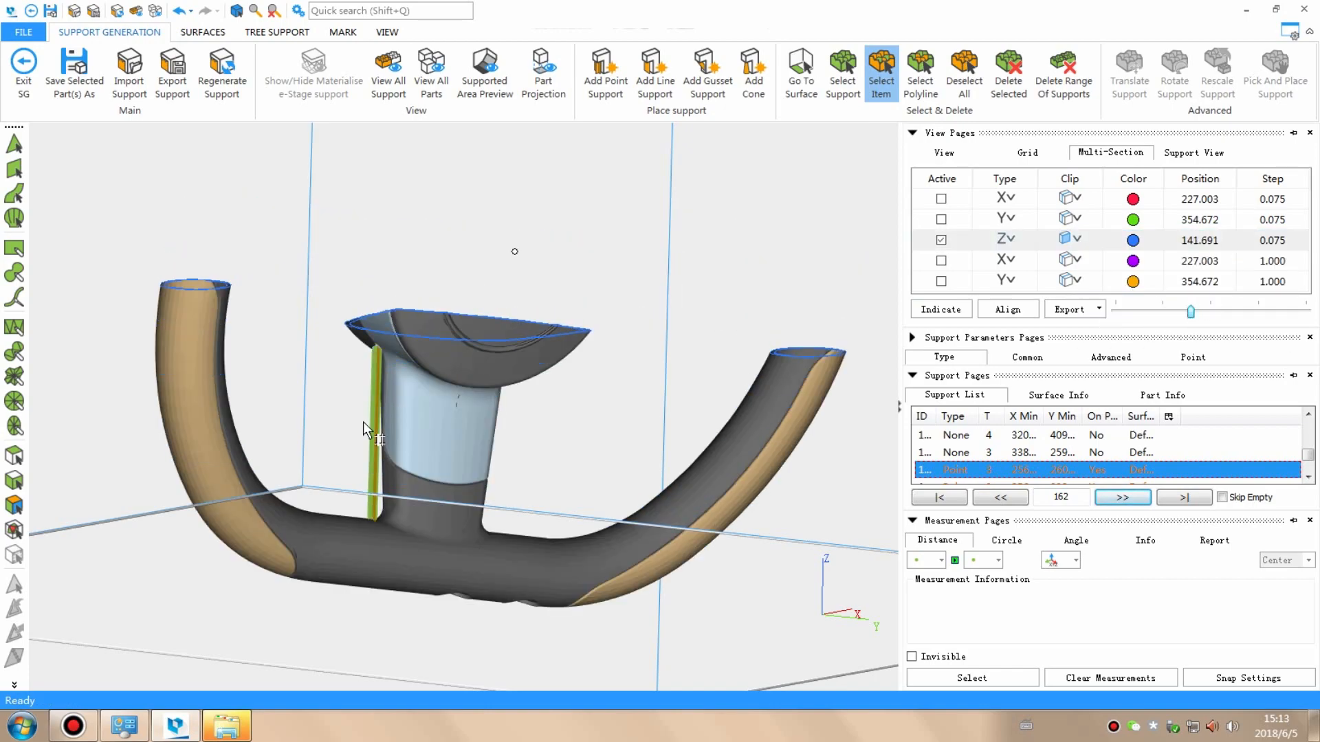
drag(364, 428, 401, 373)
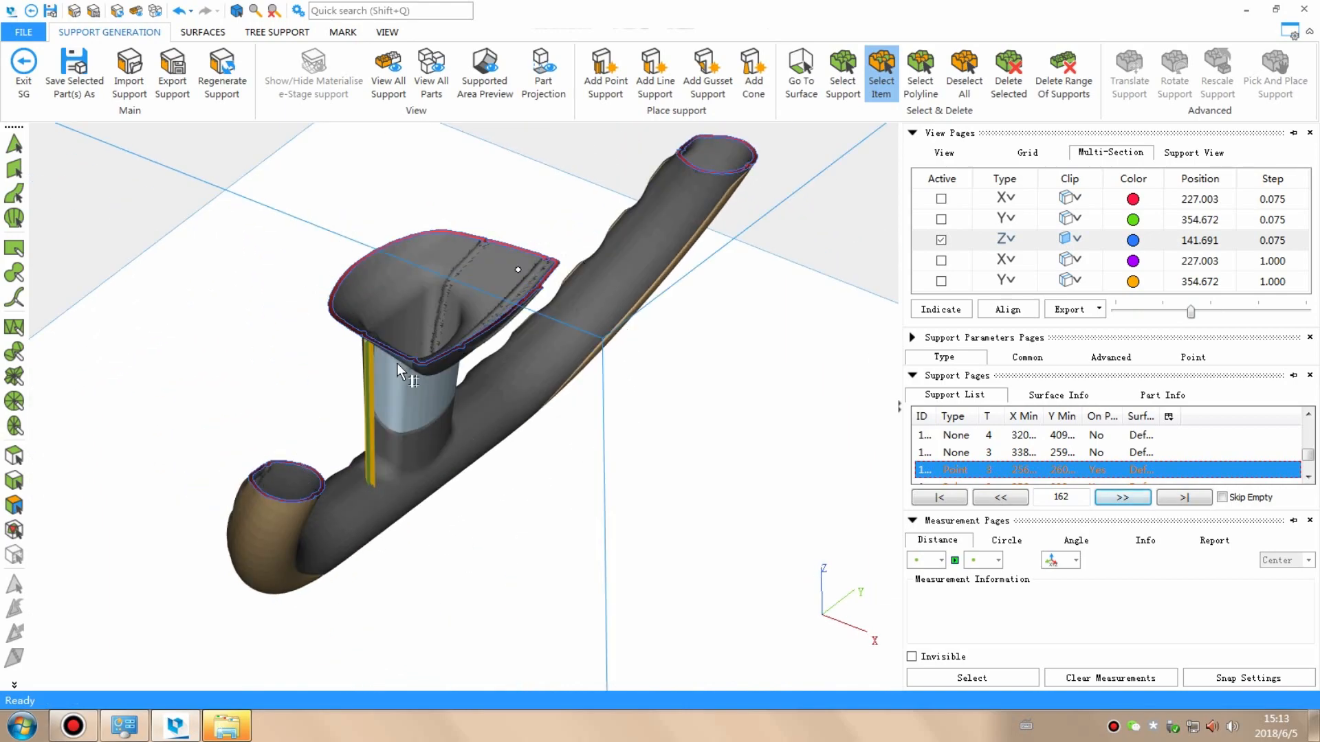
scroll(403, 371, up, 5)
scroll(403, 371, down, 2)
scroll(341, 309, up, 3)
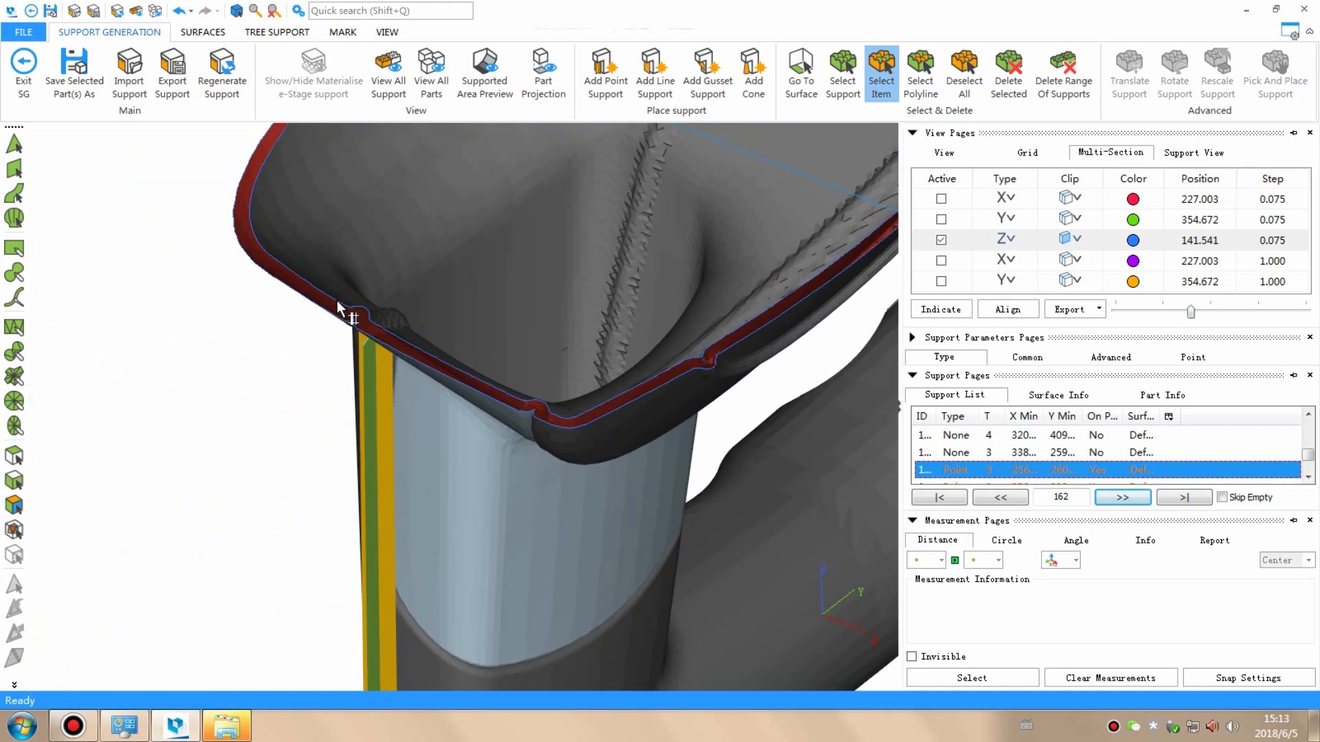
scroll(382, 318, down, 15)
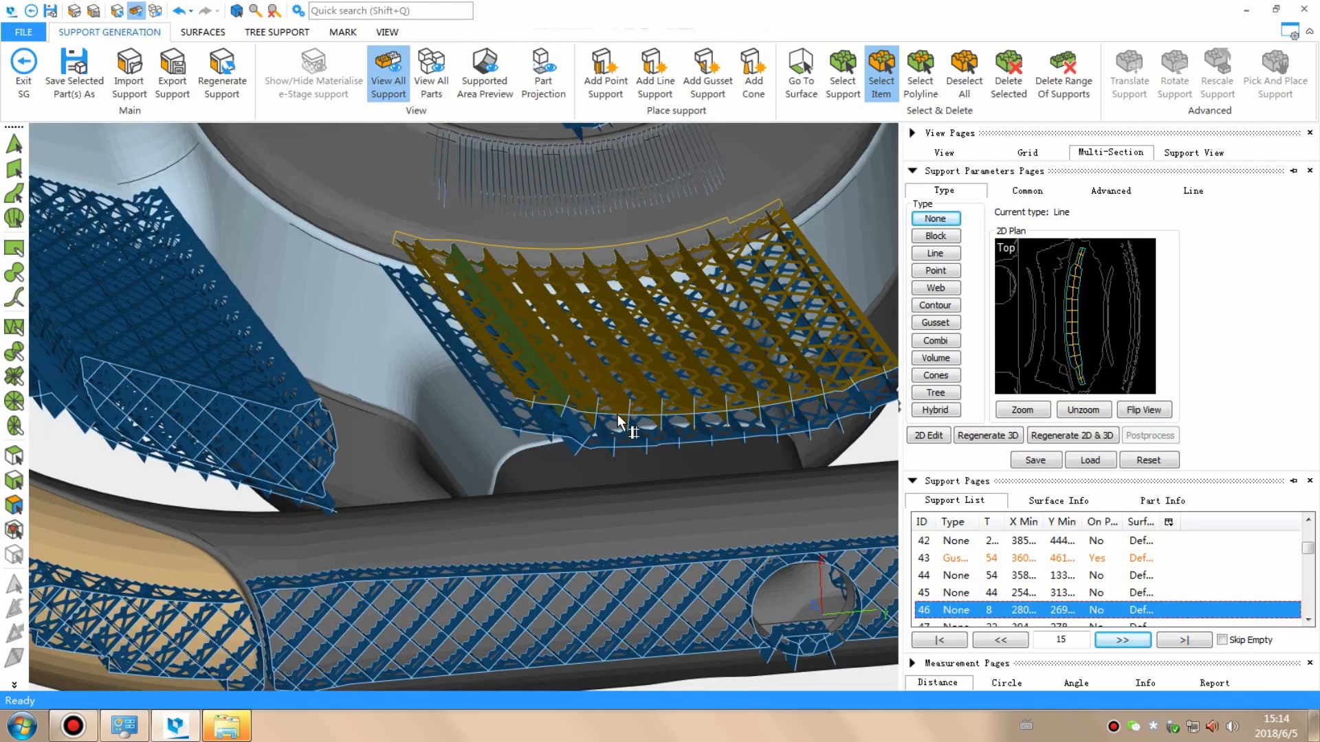
scroll(610, 436, down, 5)
Step: Review the block supports beneath the spoke and under the upper rim one by one
drag(464, 479, 861, 351)
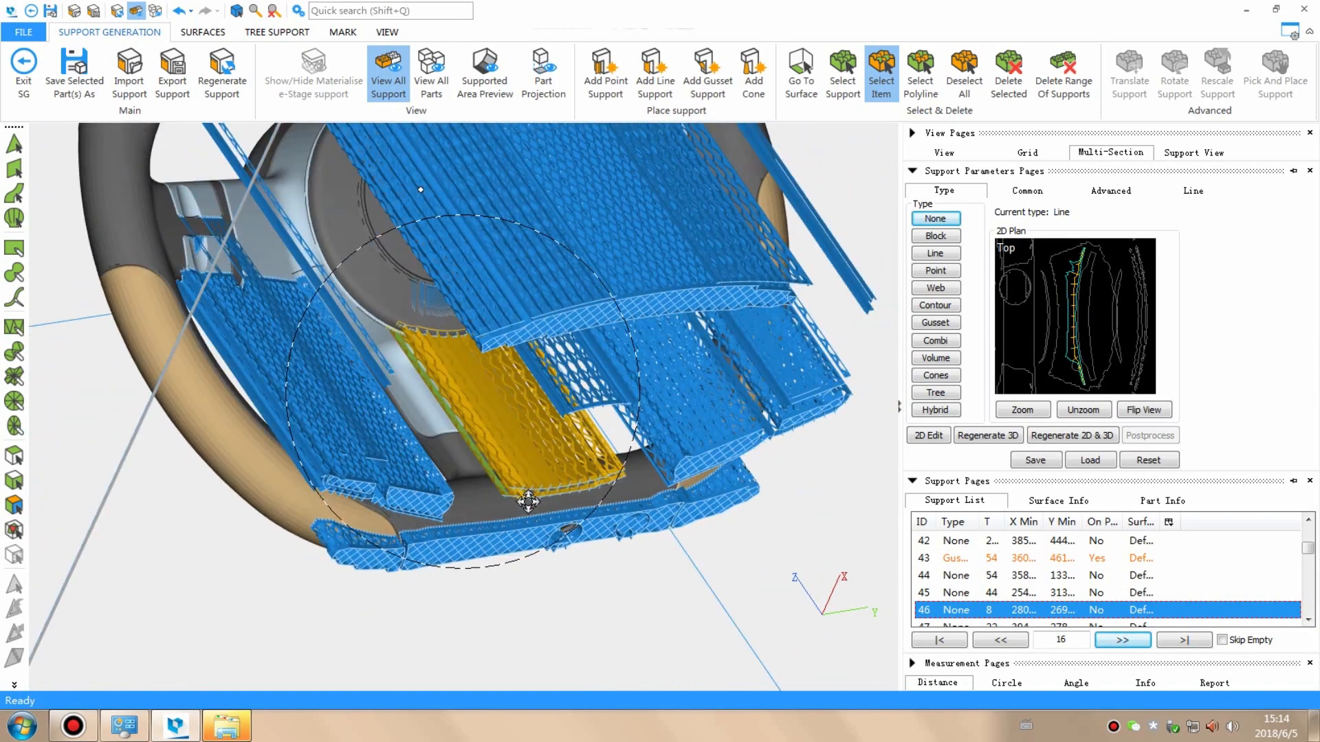
click(504, 397)
scroll(504, 398, up, 5)
drag(495, 403, 571, 370)
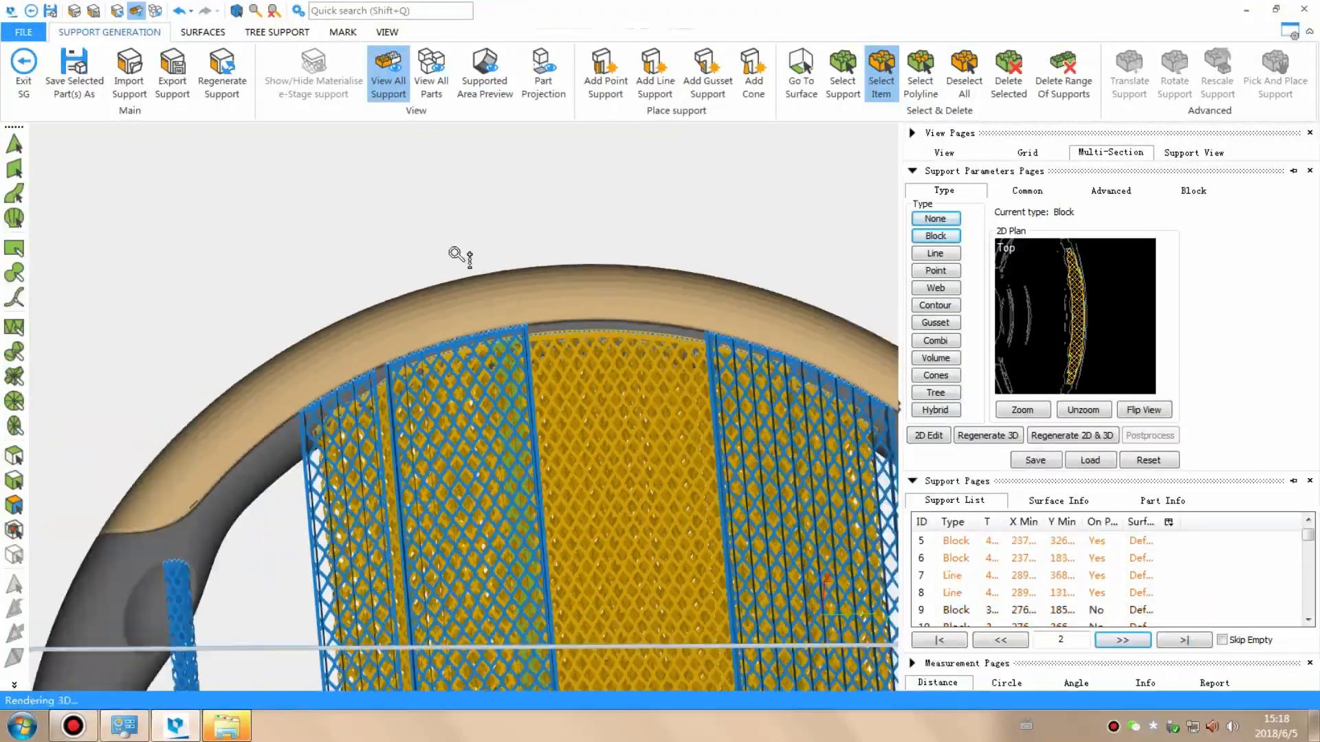
scroll(461, 256, down, 5)
drag(495, 258, 505, 341)
scroll(407, 403, up, 5)
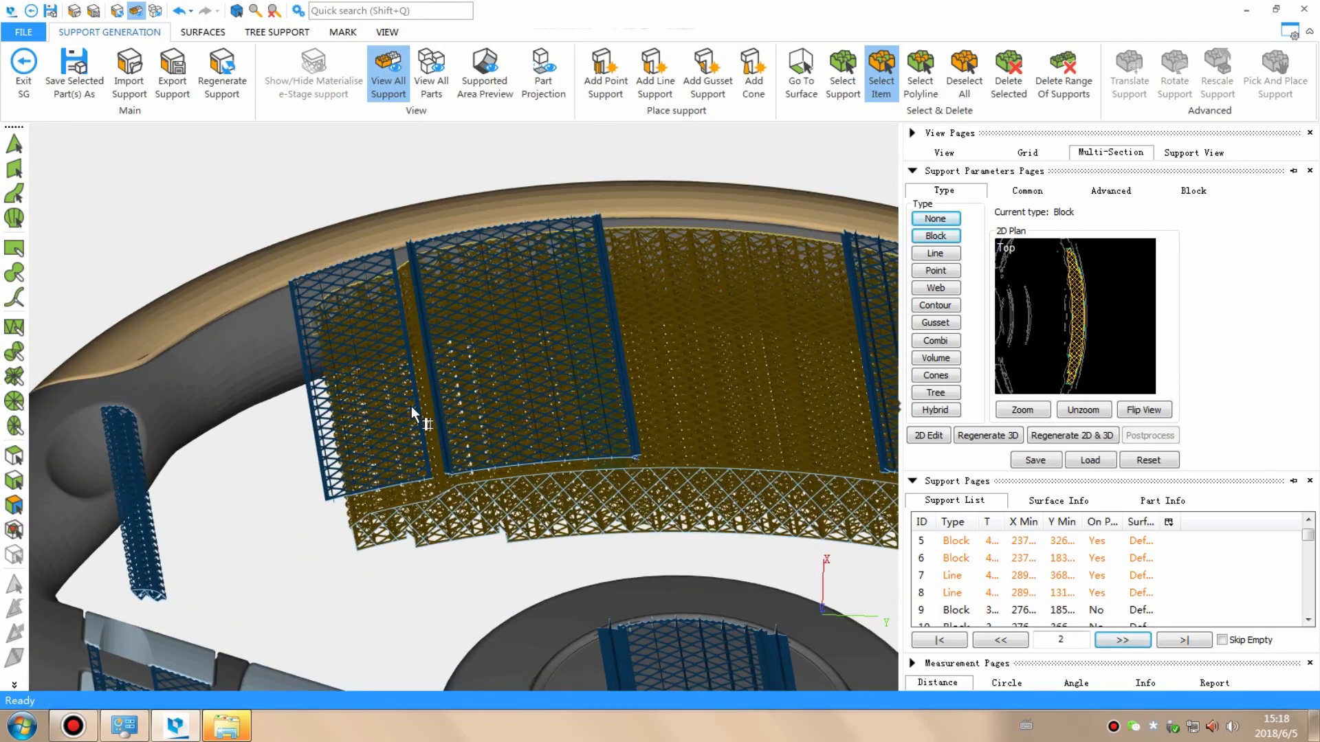
click(416, 407)
scroll(434, 406, down, 4)
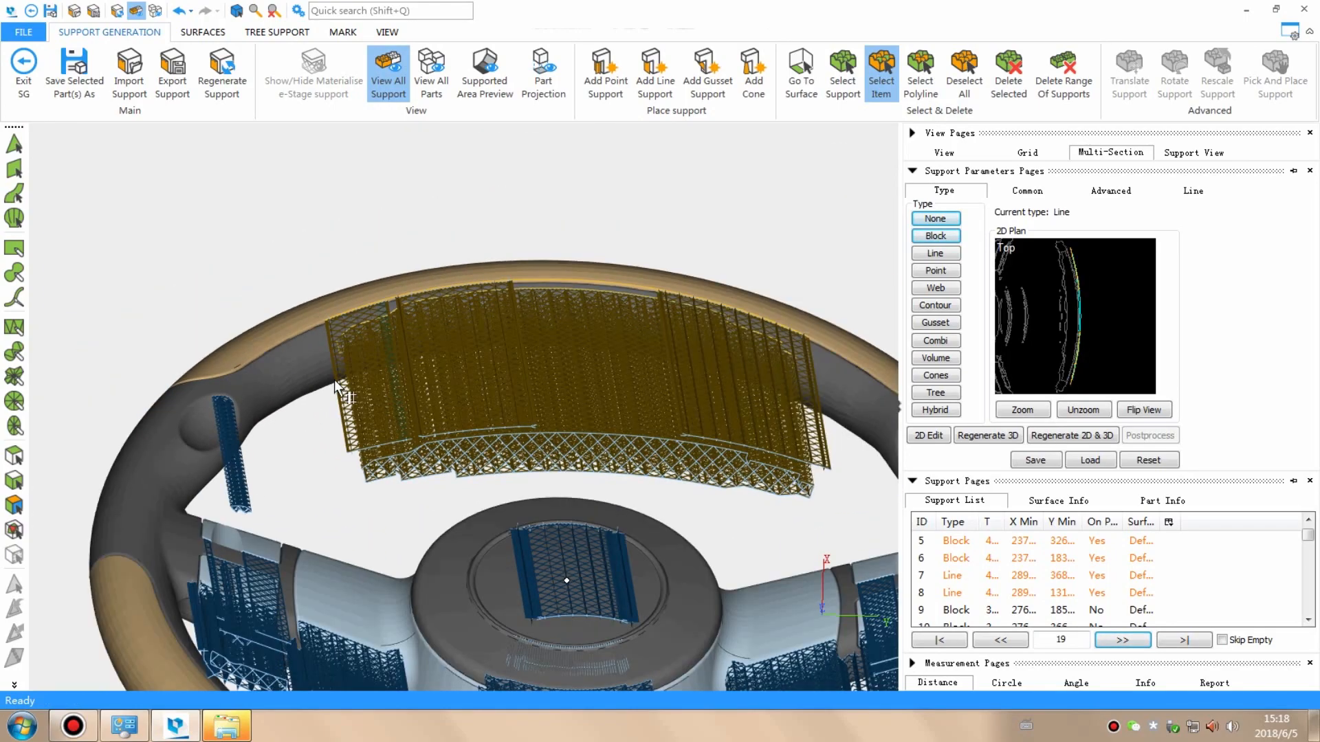
scroll(465, 403, up, 4)
scroll(494, 412, up, 4)
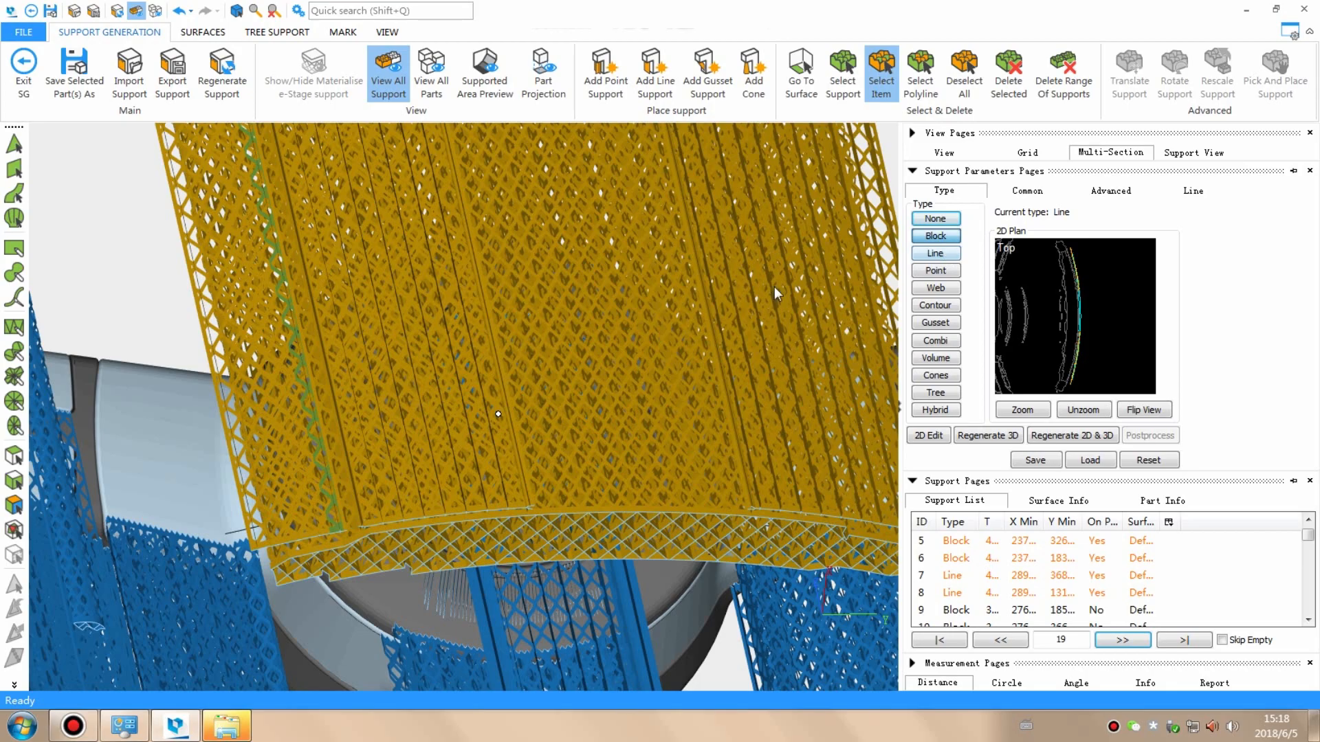
click(528, 388)
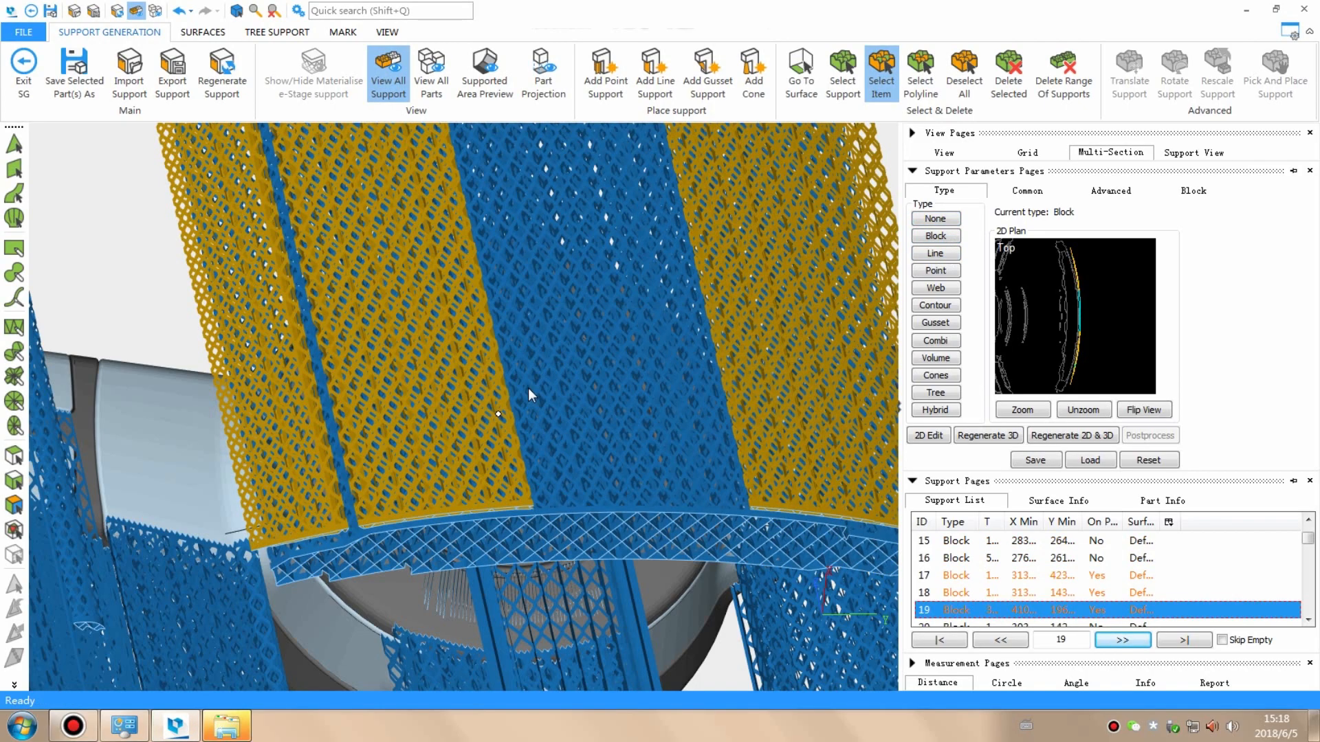
scroll(528, 388, down, 5)
drag(475, 310, 496, 340)
scroll(524, 410, up, 2)
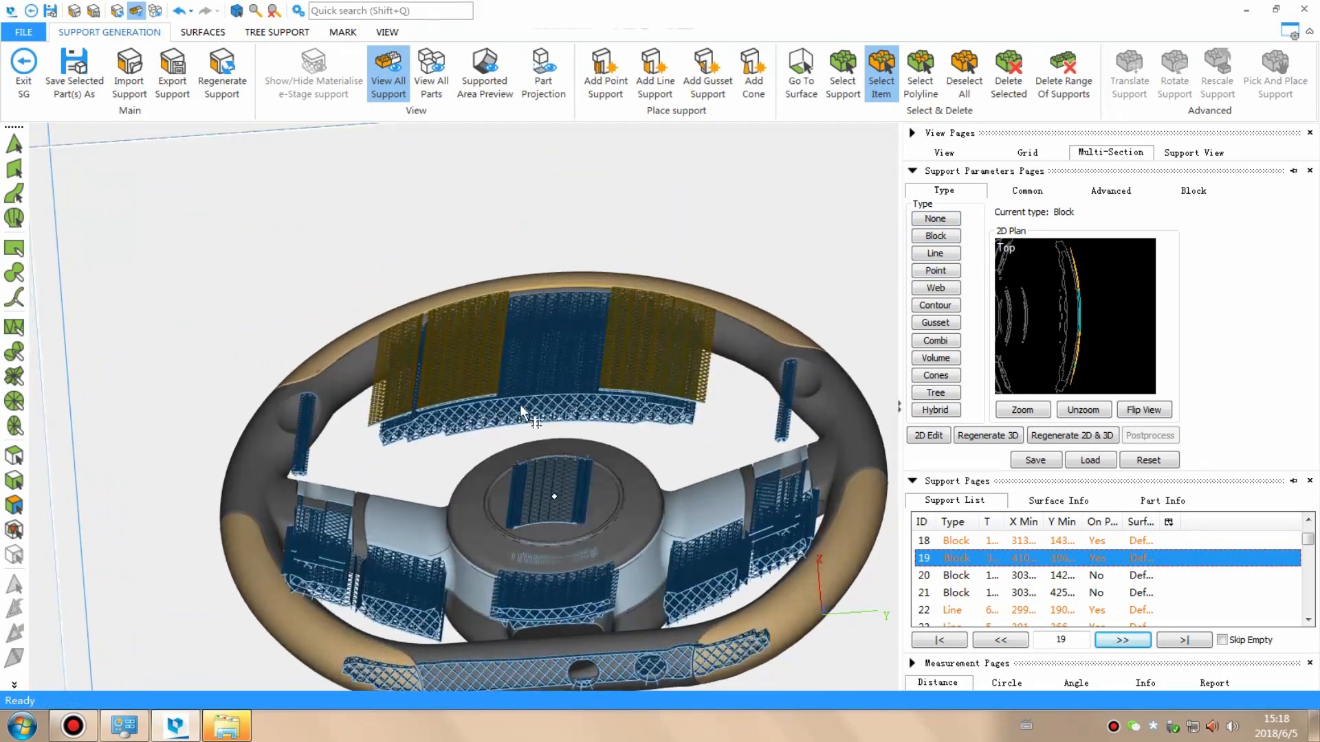
click(539, 388)
scroll(557, 391, up, 5)
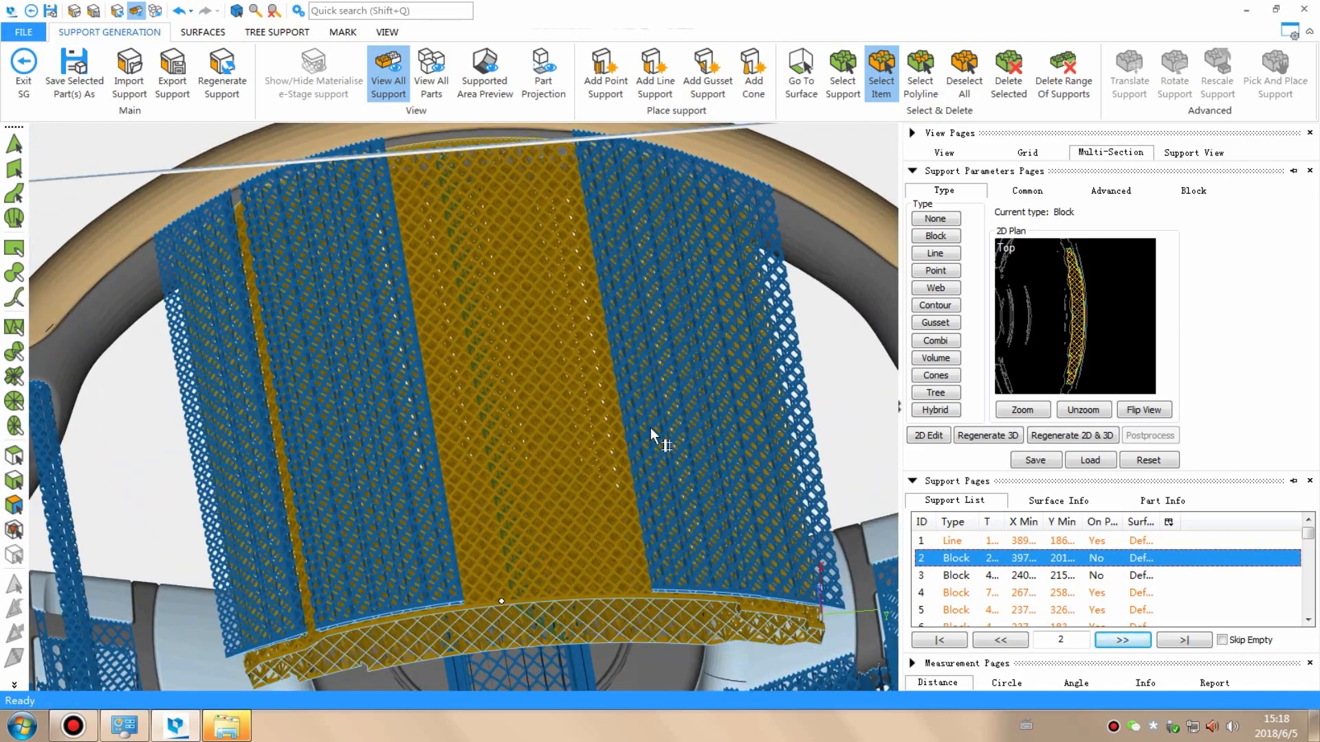
Step: Select the tall central block support and set its Block X hatching to 0.5 mm
mouse_move(620, 269)
mouse_down()
mouse_move(350, 341)
mouse_move(390, 328)
mouse_up()
scroll(351, 341, down, 4)
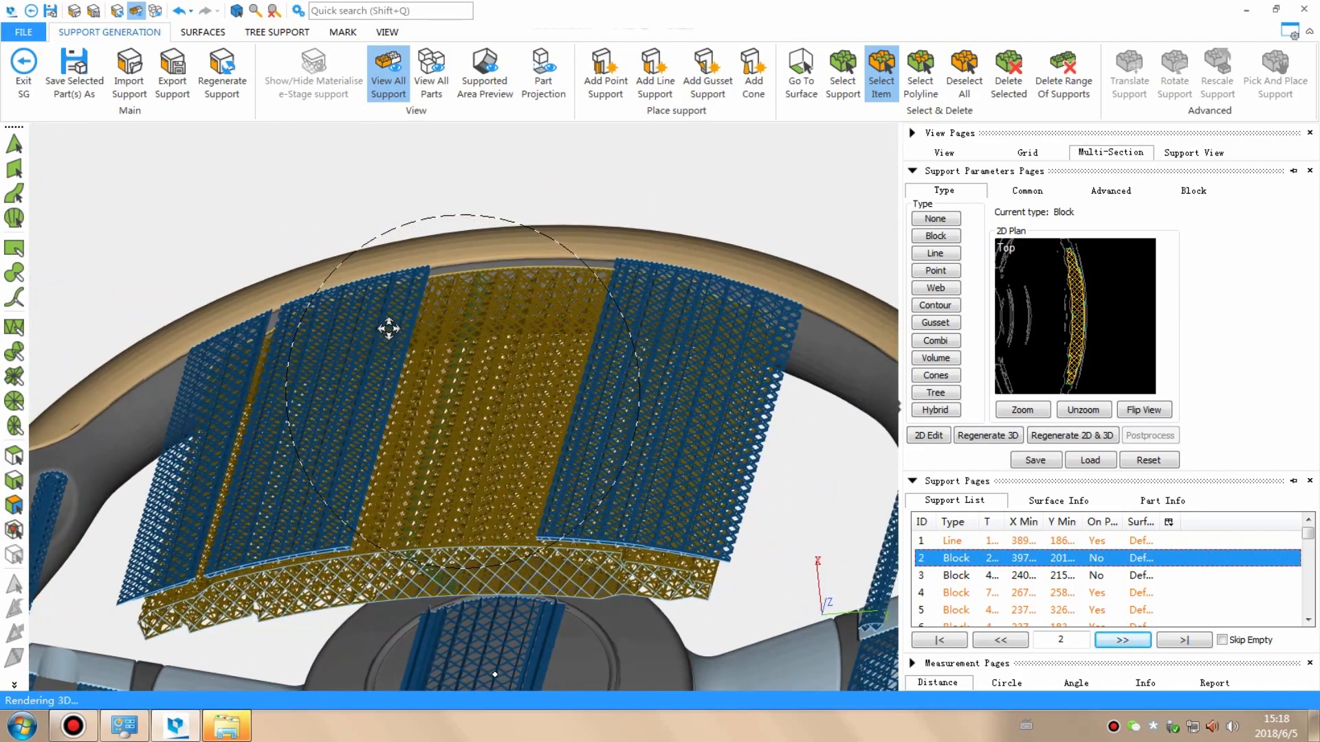
scroll(390, 328, down, 1)
scroll(219, 341, up, 4)
click(264, 353)
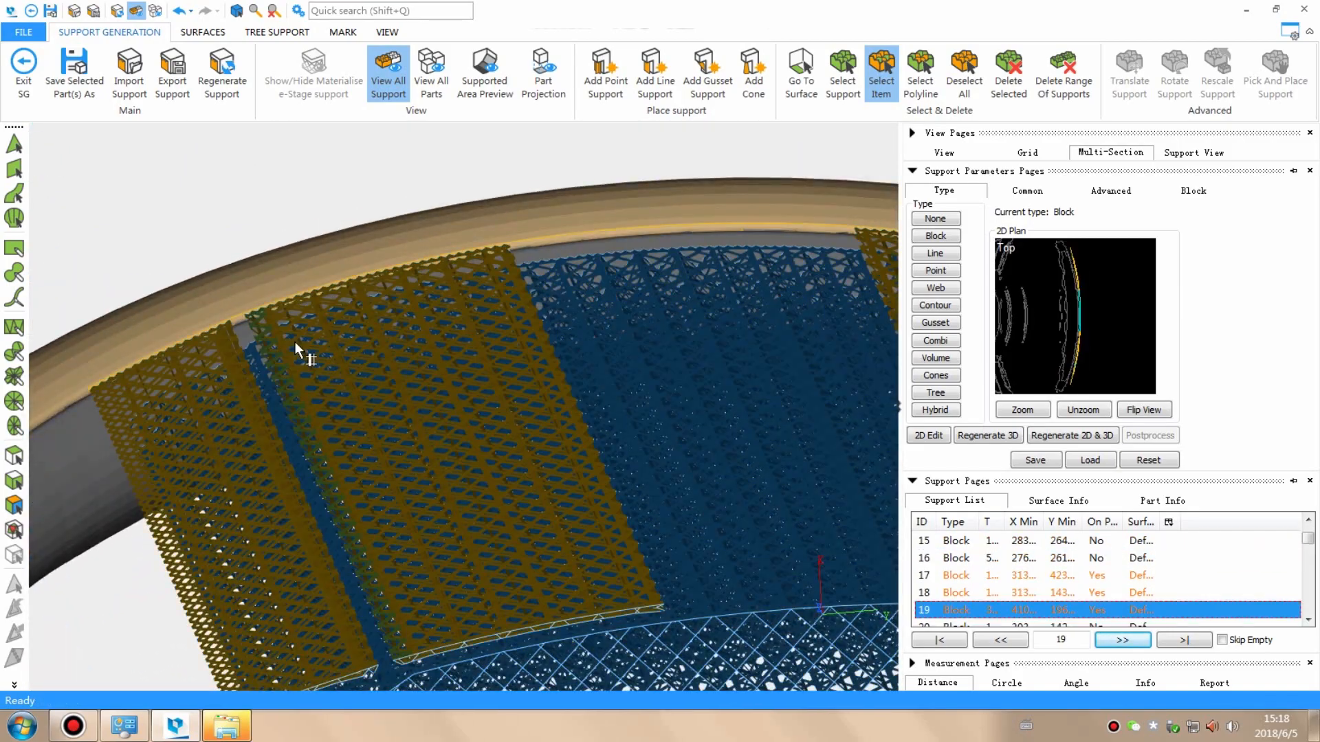
scroll(265, 353, down, 5)
mouse_move(413, 393)
mouse_down()
mouse_move(425, 374)
mouse_move(485, 379)
mouse_move(484, 351)
mouse_up()
click(429, 379)
scroll(433, 392, up, 4)
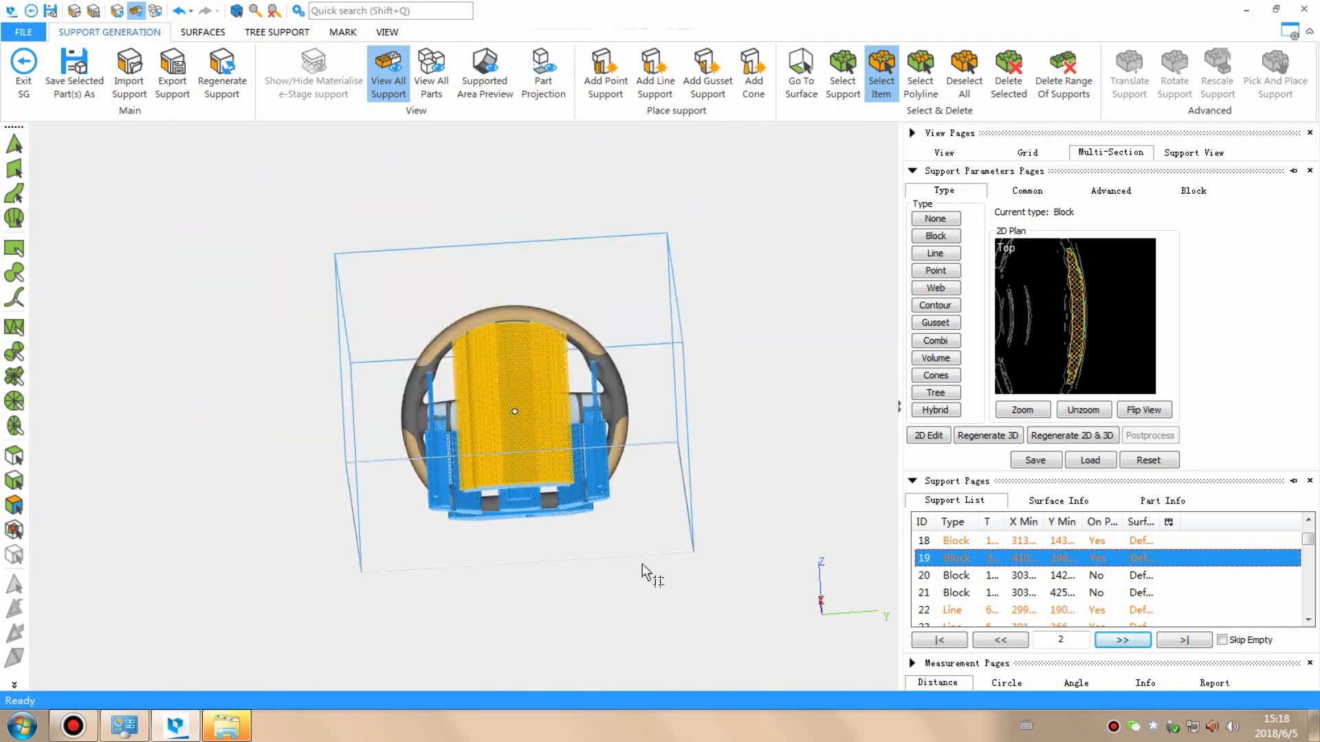
scroll(557, 389, up, 3)
scroll(558, 389, up, 2)
click(1192, 191)
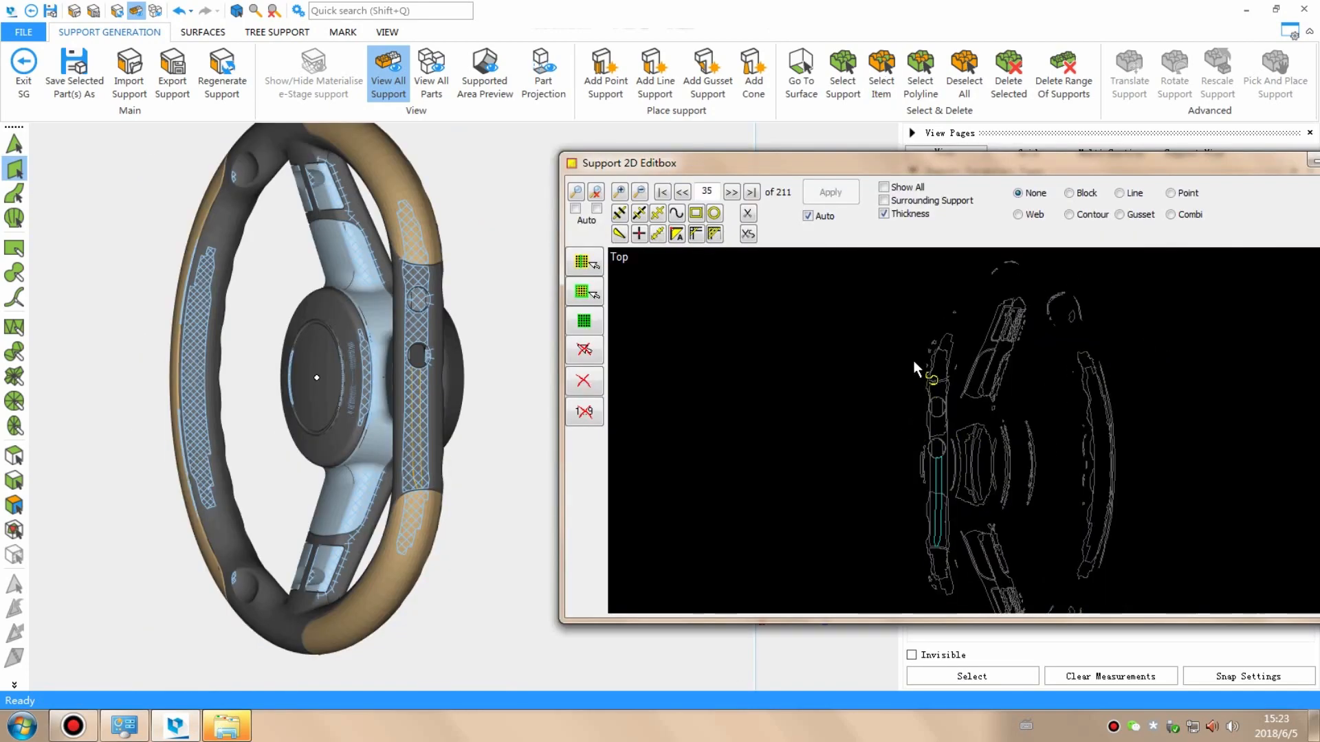
Step: Trace a five-corner zigzag polyline across the layer 35 cross-section to create line supports
click(914, 361)
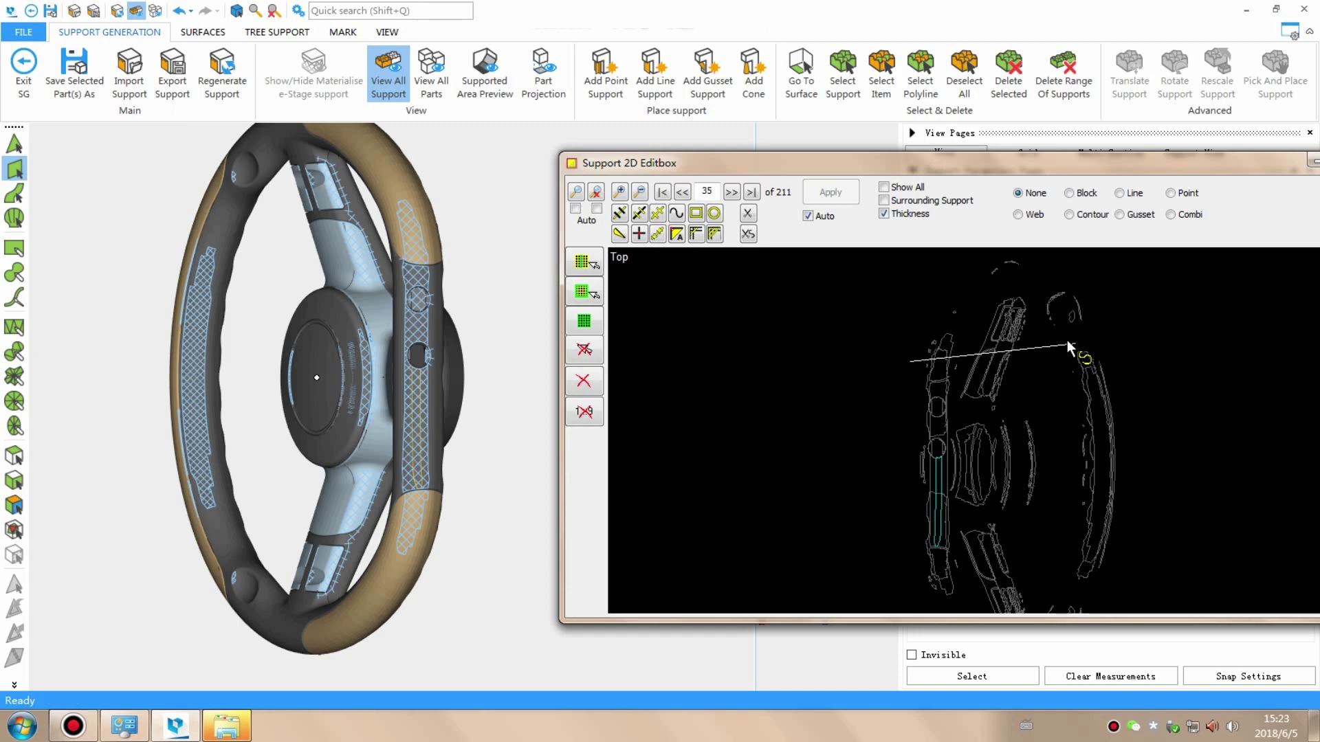
click(1086, 292)
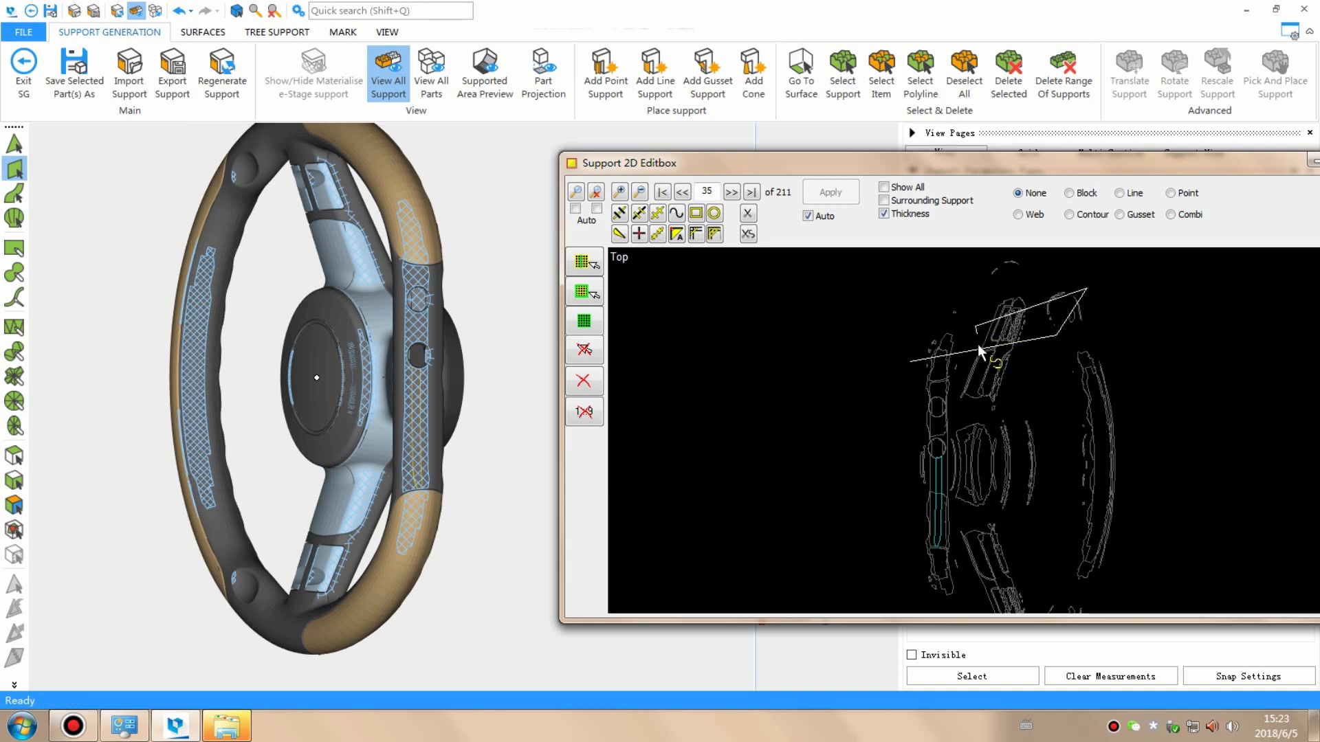
click(904, 459)
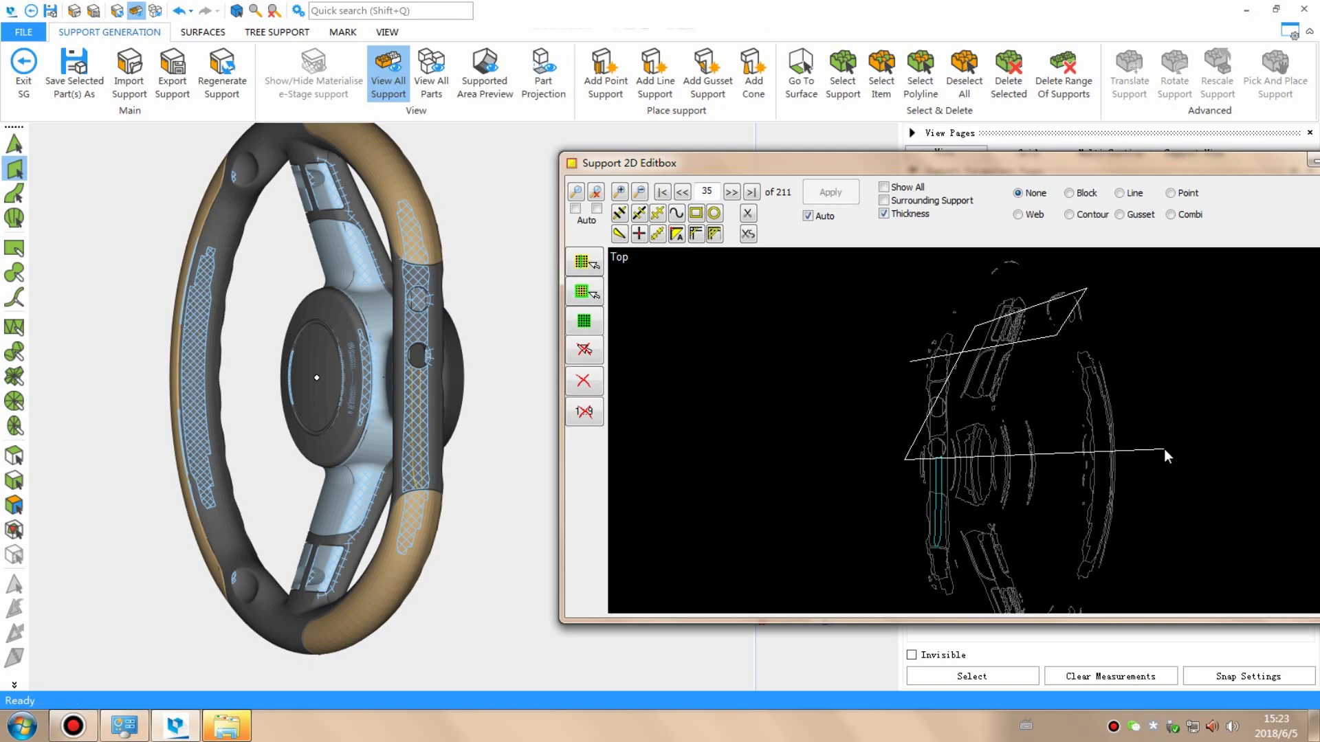
click(1165, 450)
click(901, 526)
double_click(900, 511)
mouse_move(340, 363)
mouse_down()
mouse_move(309, 393)
mouse_move(408, 424)
mouse_up()
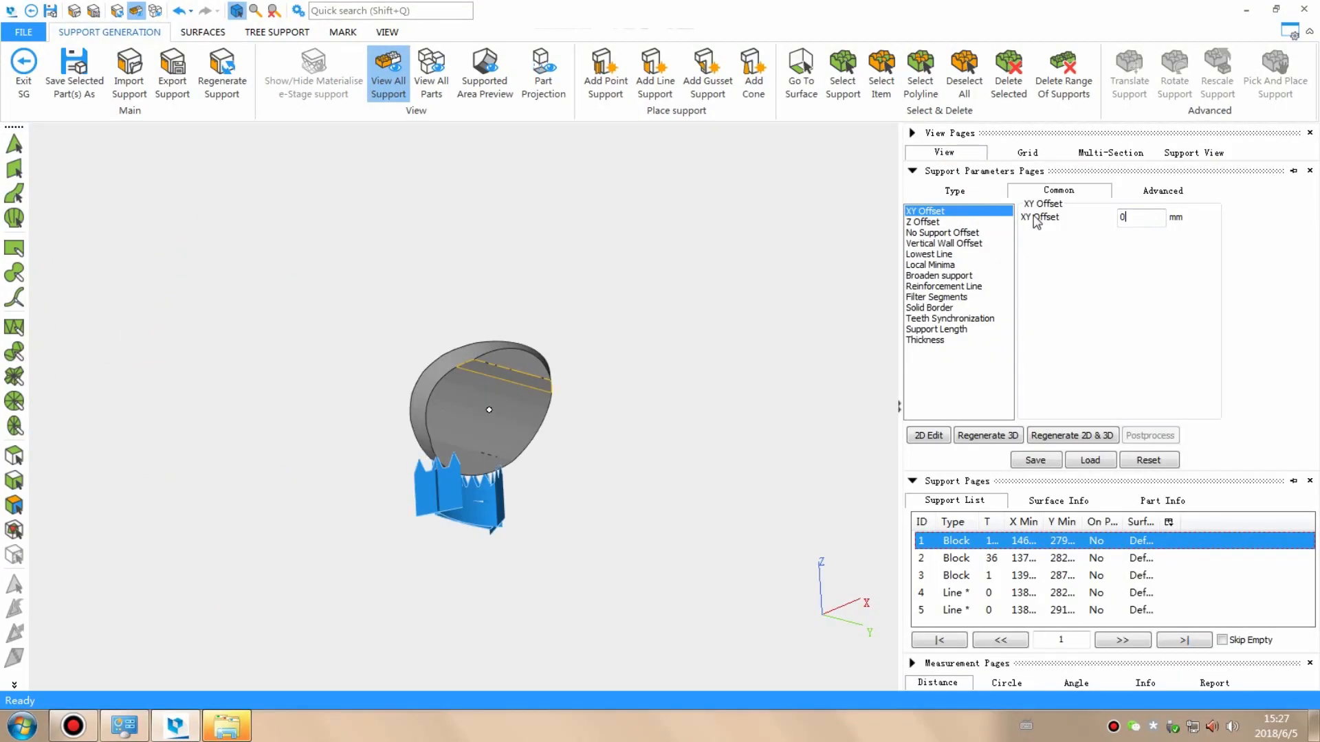
Step: Change the disc's support type to Block, then check its line and curved block supports
click(954, 191)
click(934, 237)
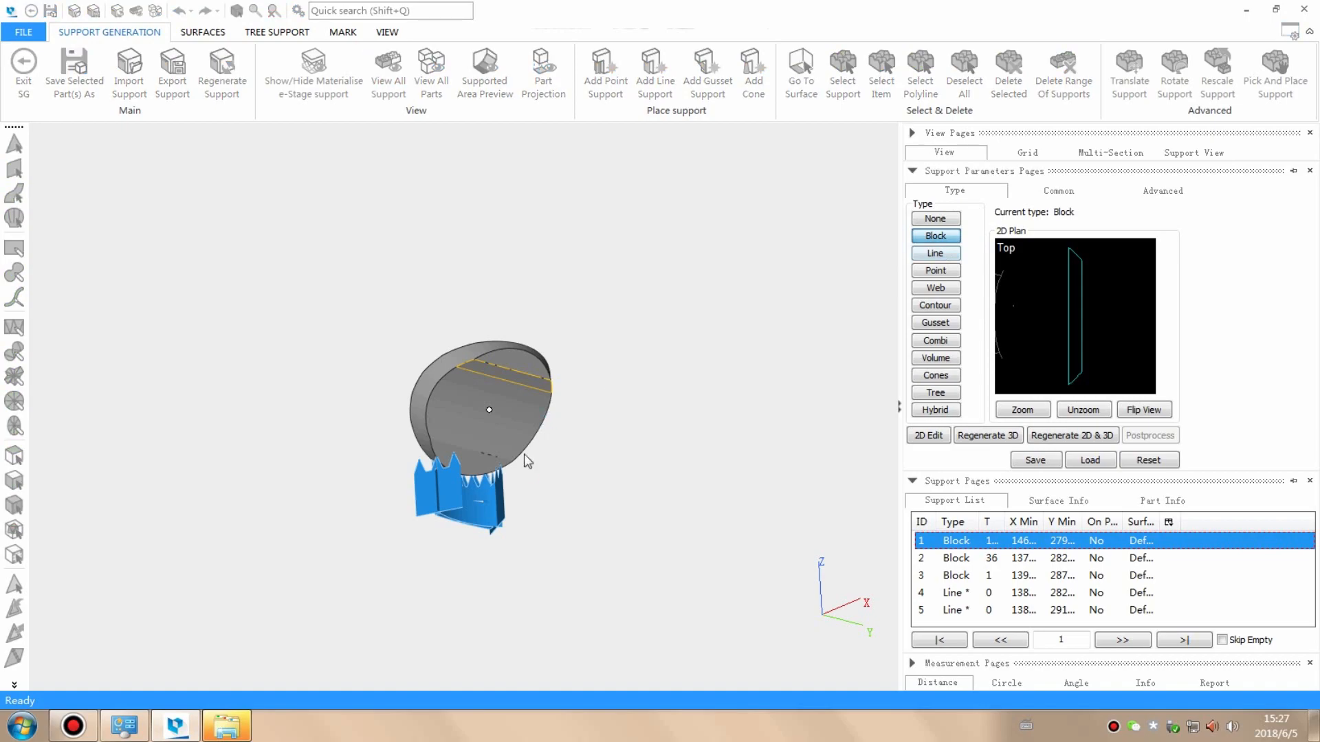
mouse_move(505, 392)
mouse_down()
mouse_move(527, 411)
mouse_move(526, 462)
mouse_up()
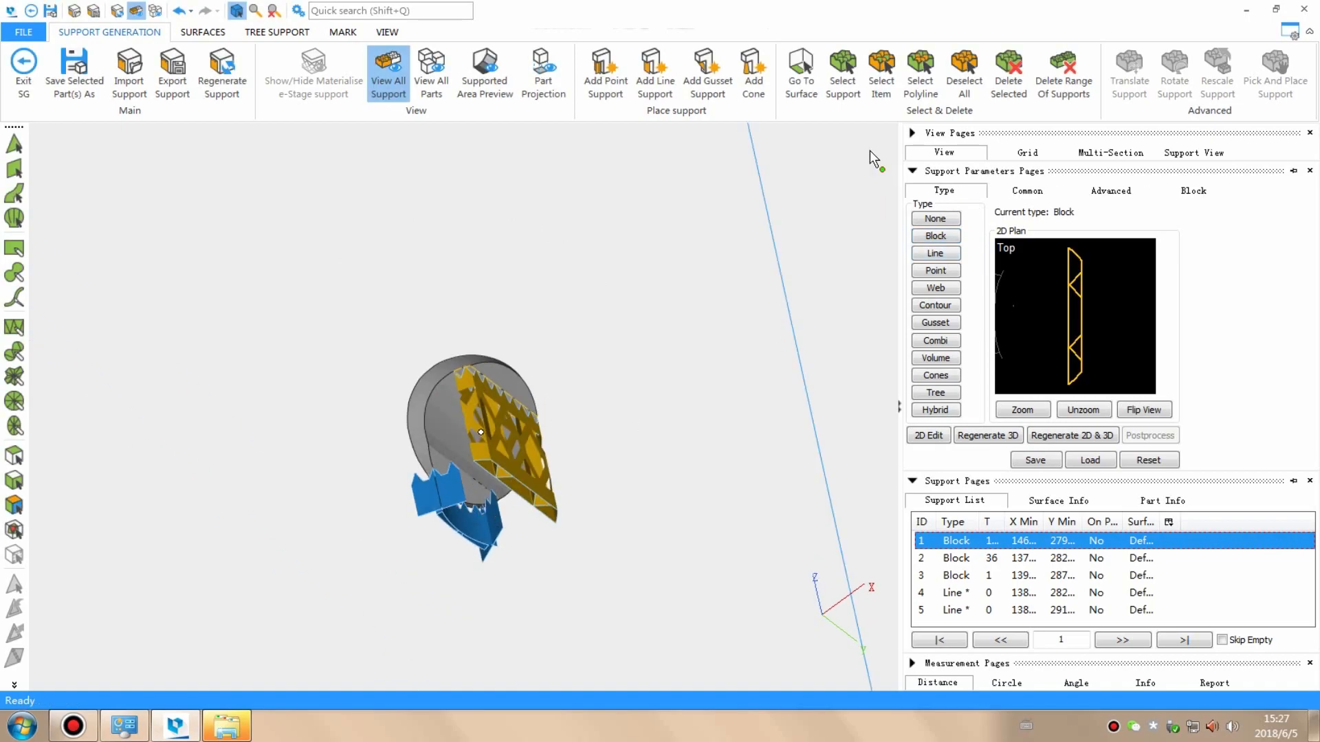
click(453, 495)
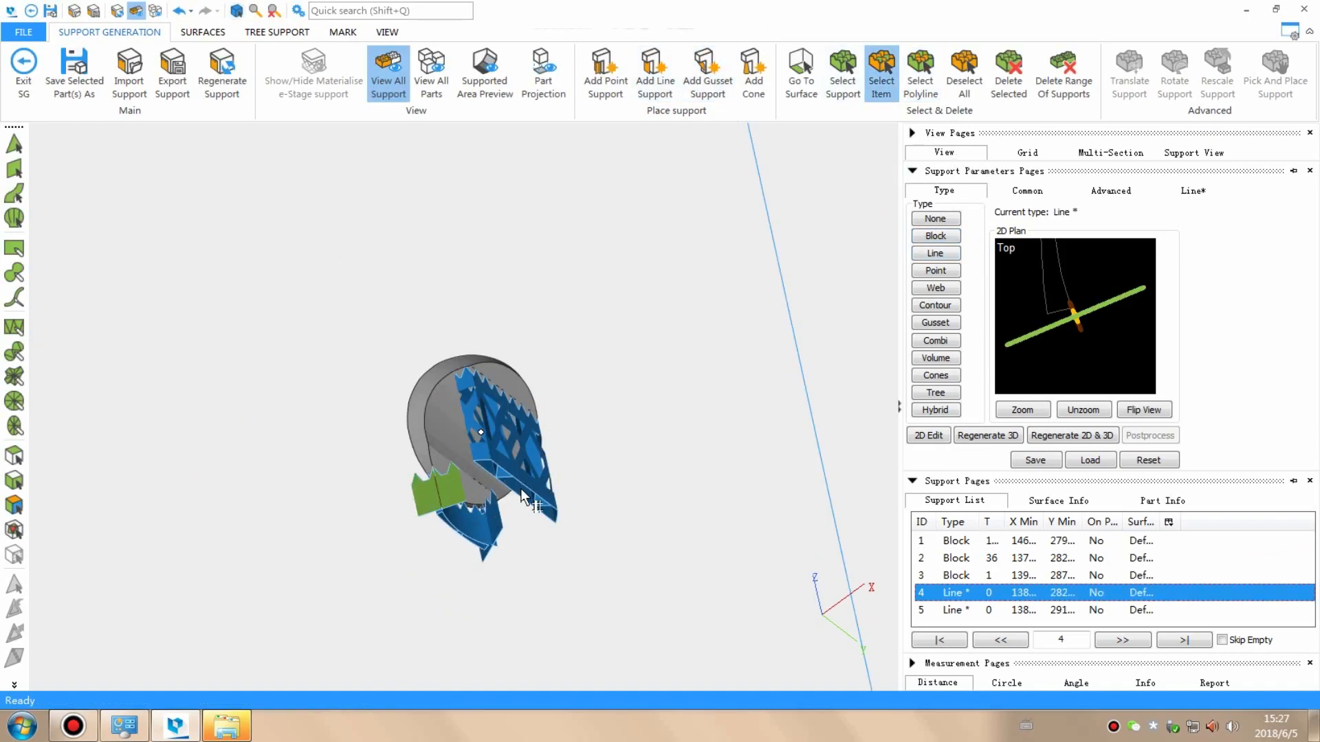
drag(509, 470, 494, 425)
click(476, 540)
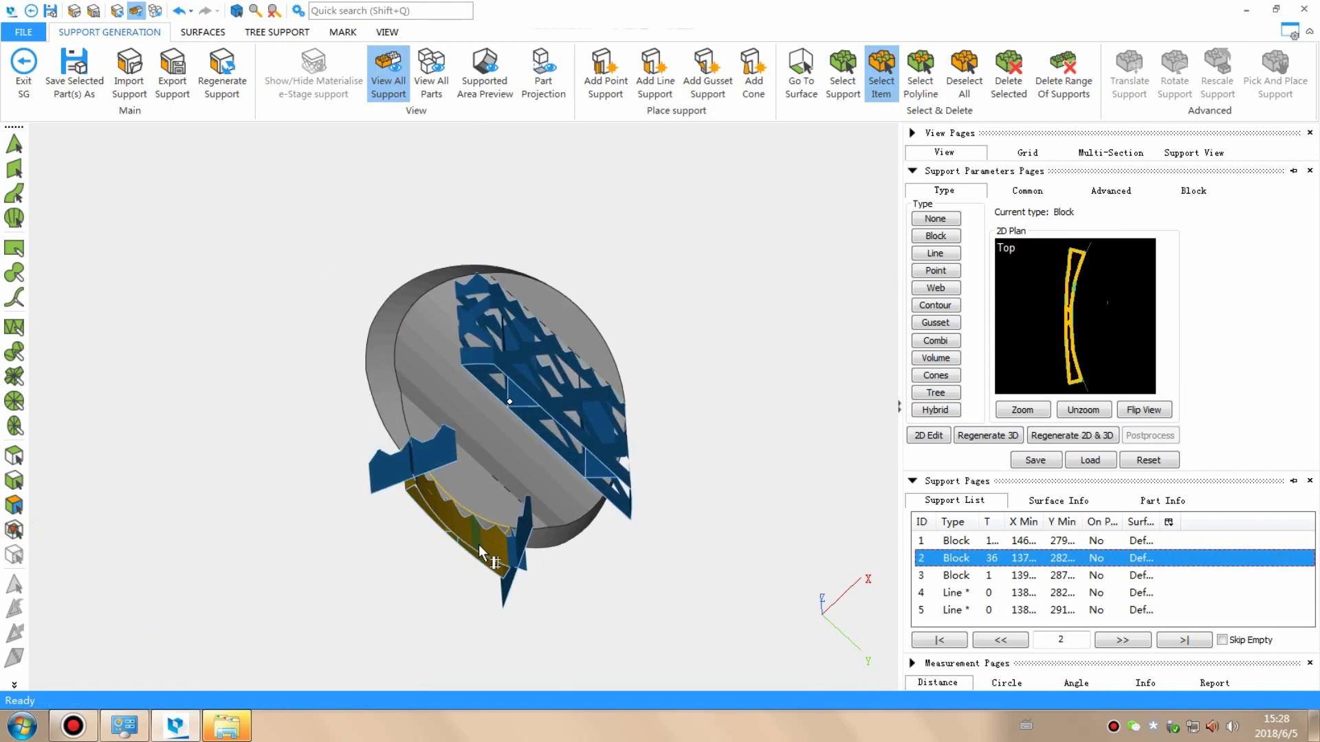
mouse_move(485, 485)
mouse_down()
mouse_move(509, 451)
mouse_move(431, 486)
mouse_move(452, 470)
mouse_up()
click(431, 486)
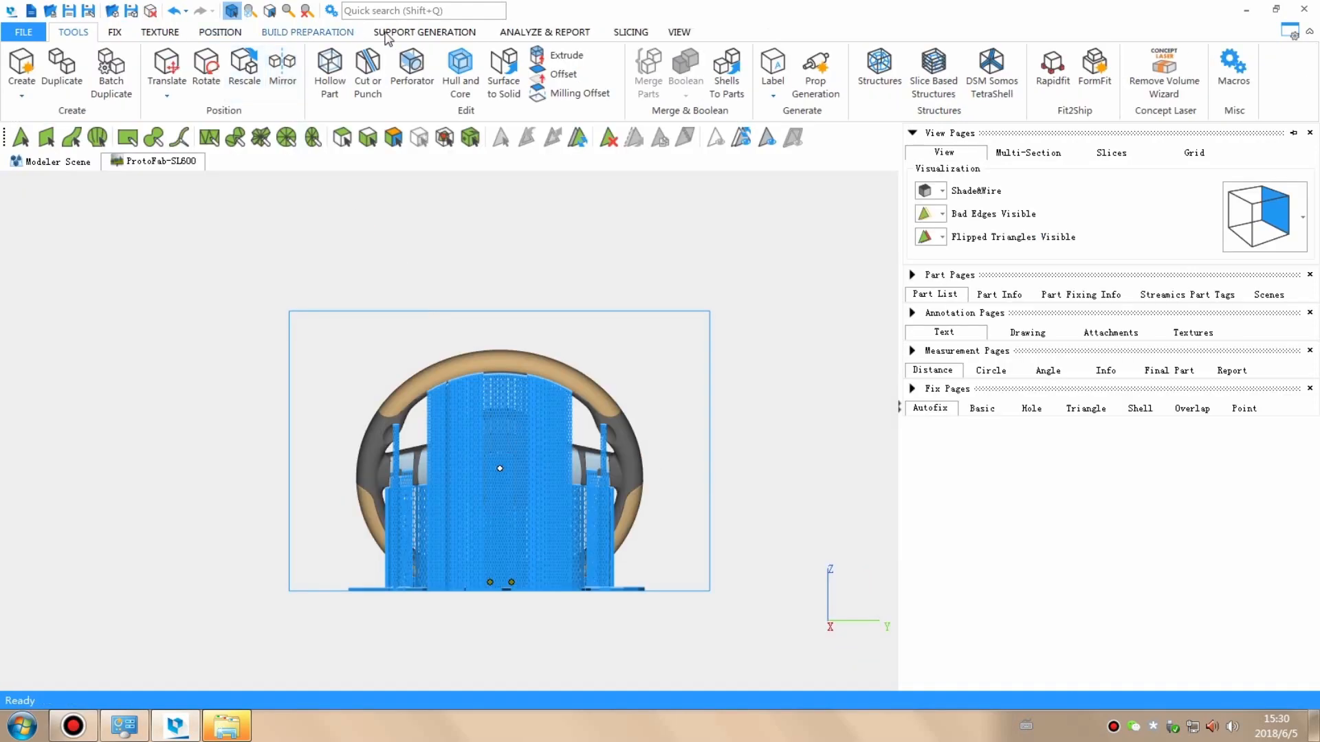
Step: Slice All into 0.1 mm SLC layers with supports included, saved to Desktop\方向盘
click(630, 33)
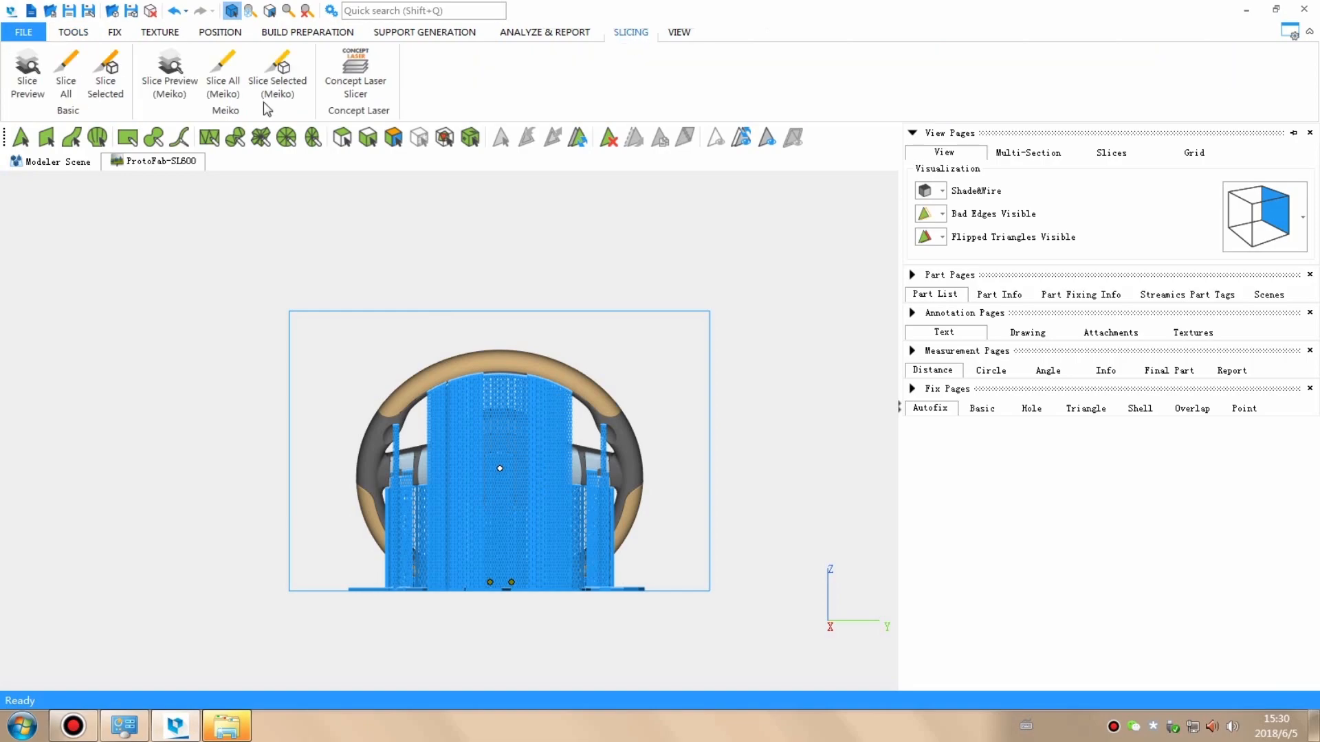
click(68, 74)
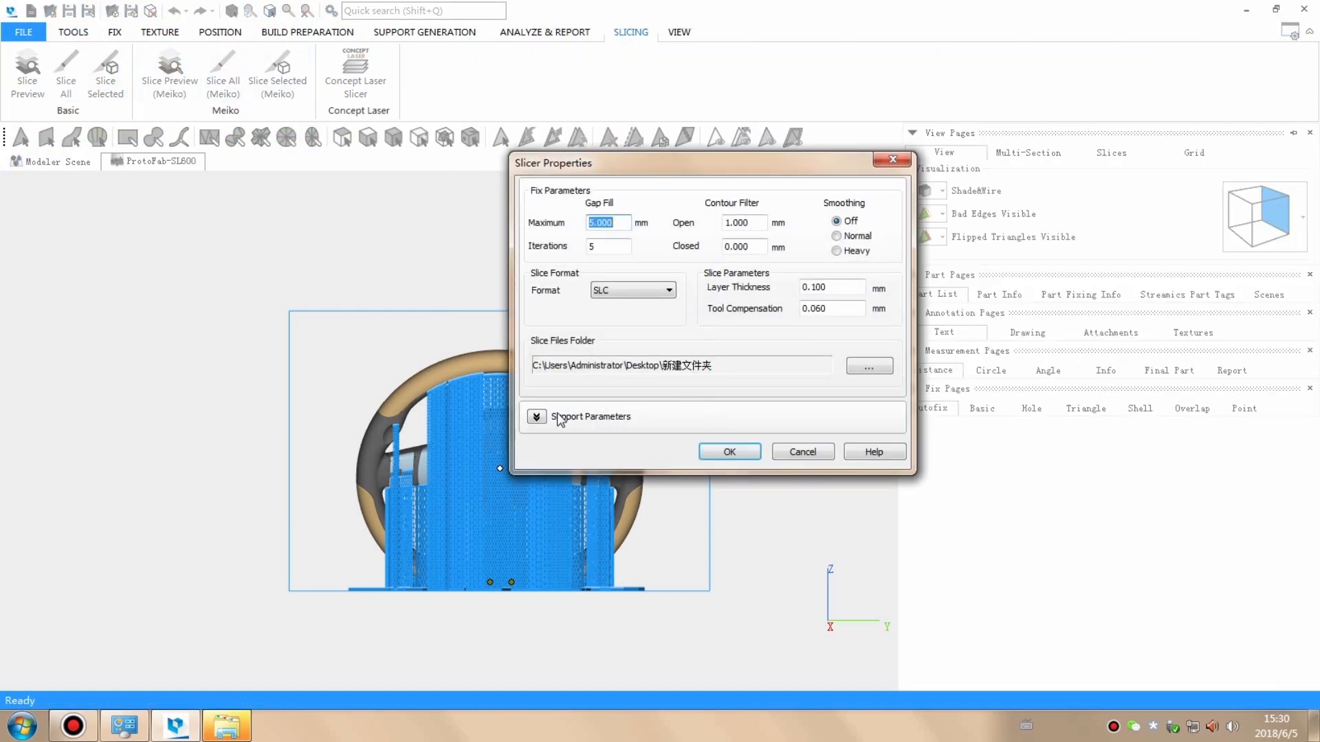
click(879, 372)
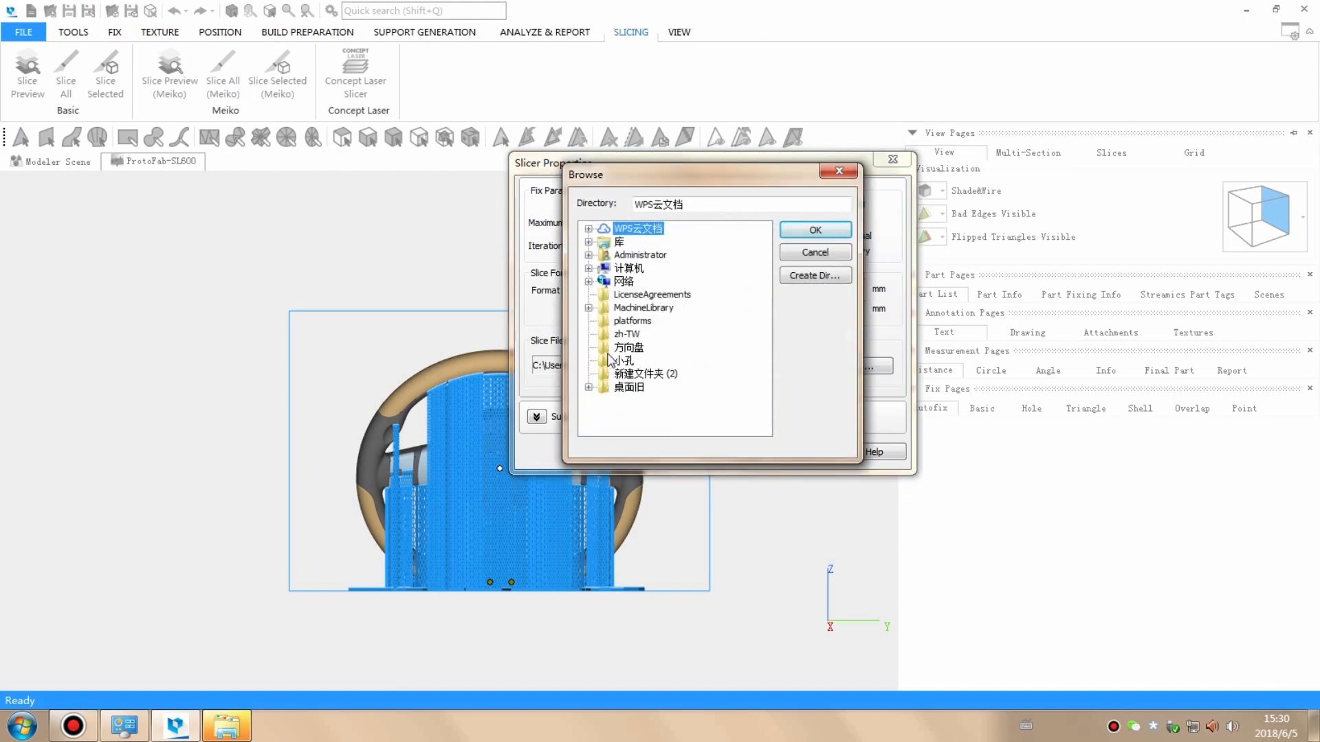
click(816, 231)
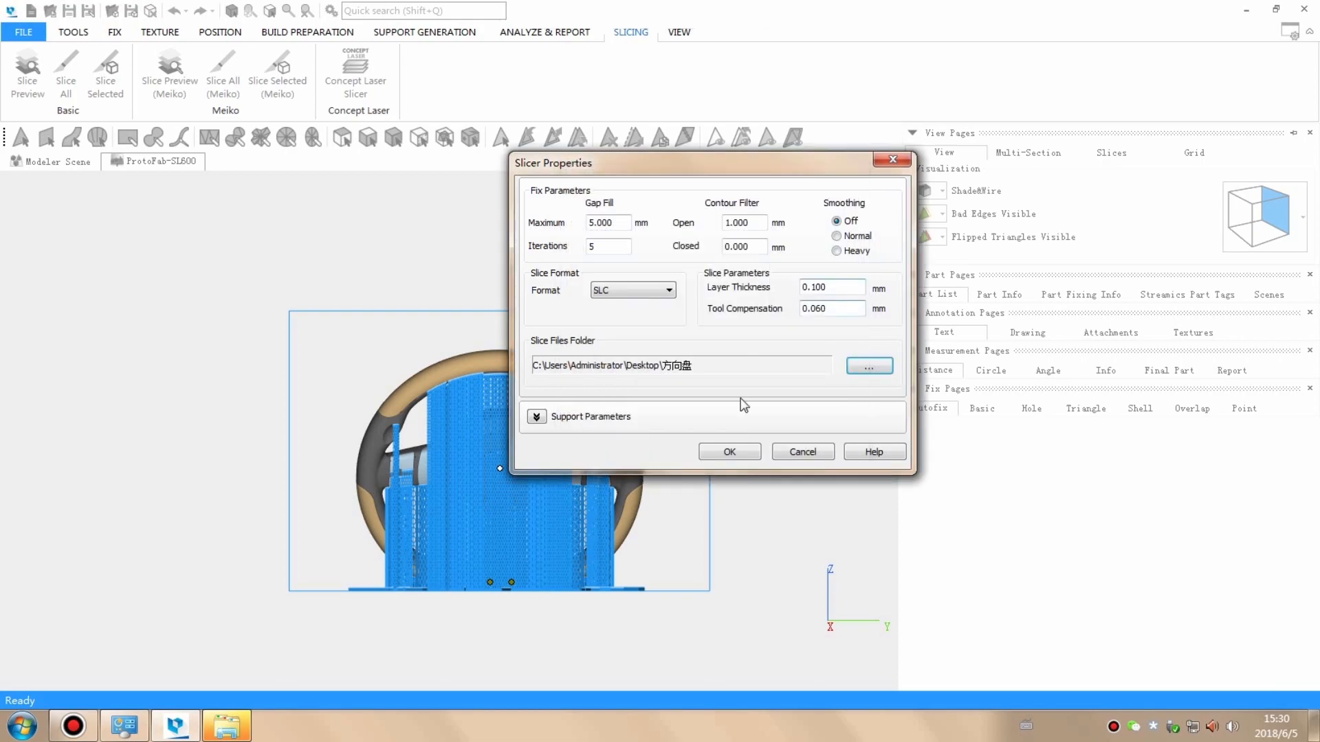
click(536, 417)
text(0.1)
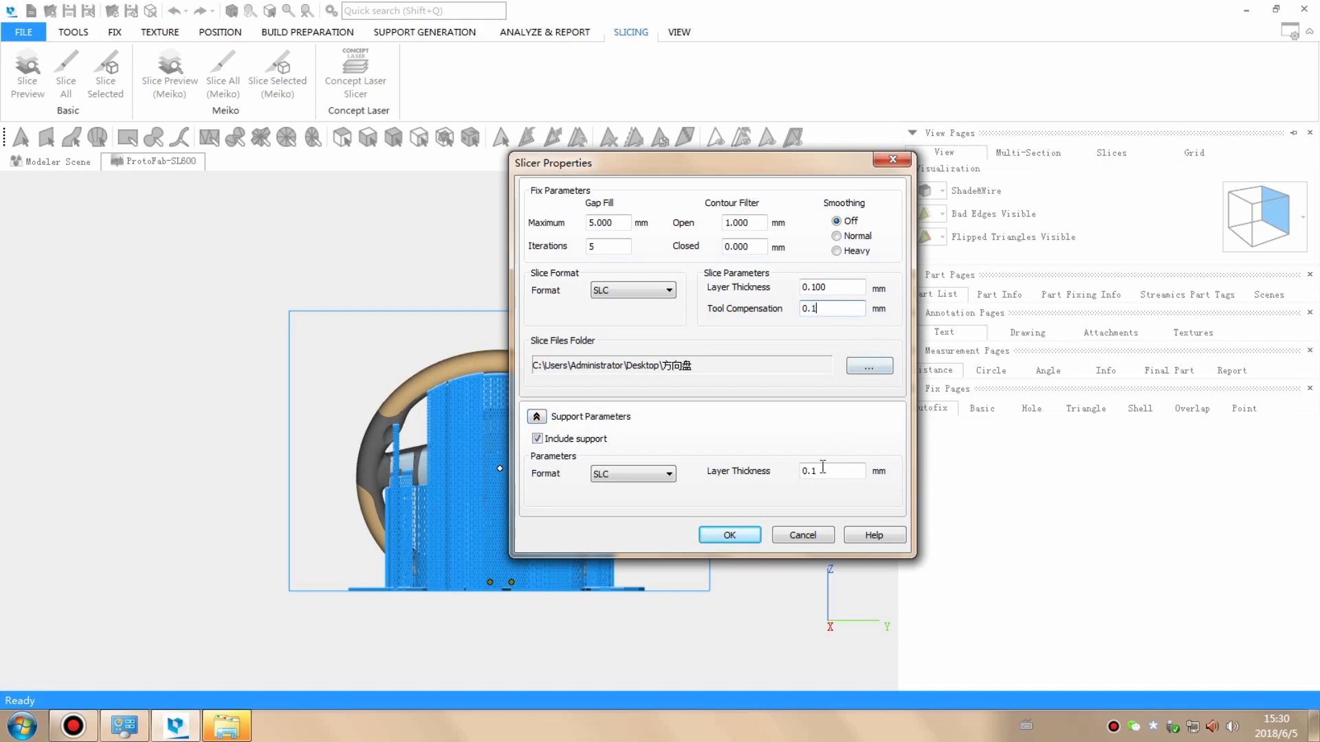
click(744, 540)
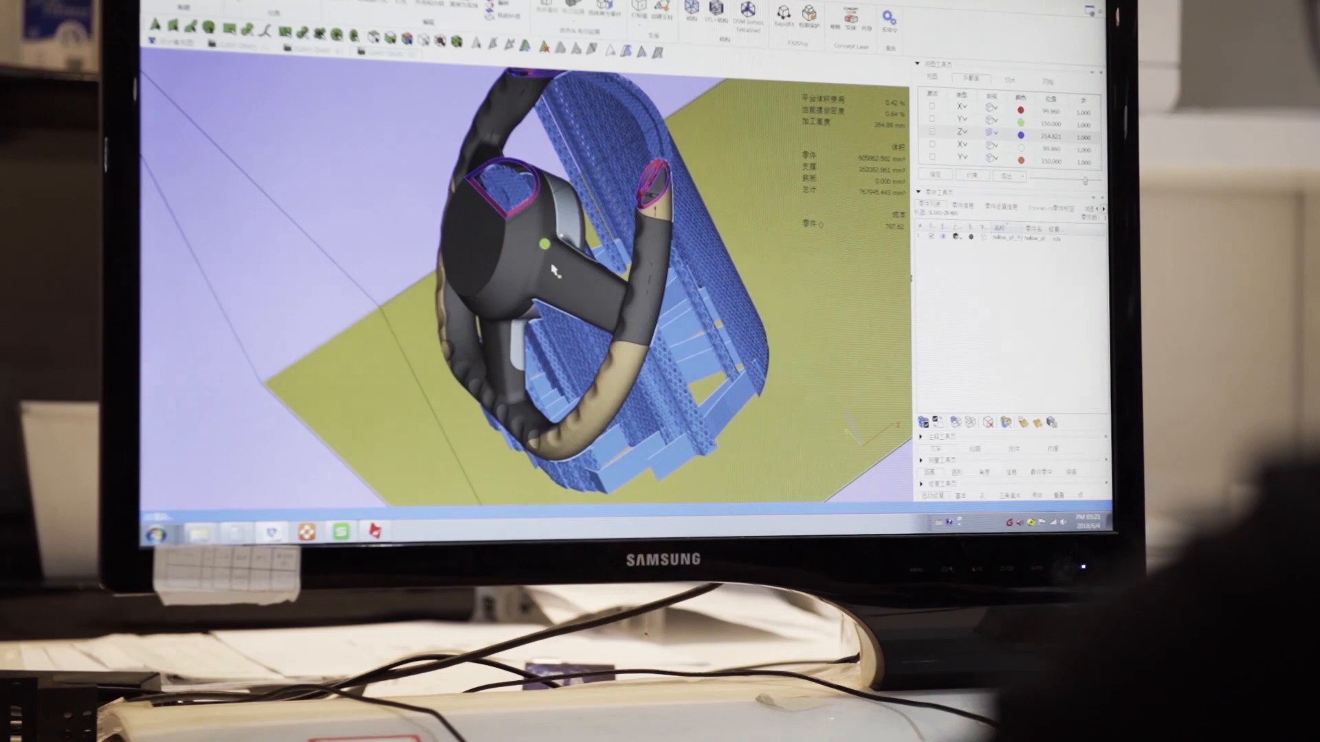
drag(552, 305, 553, 345)
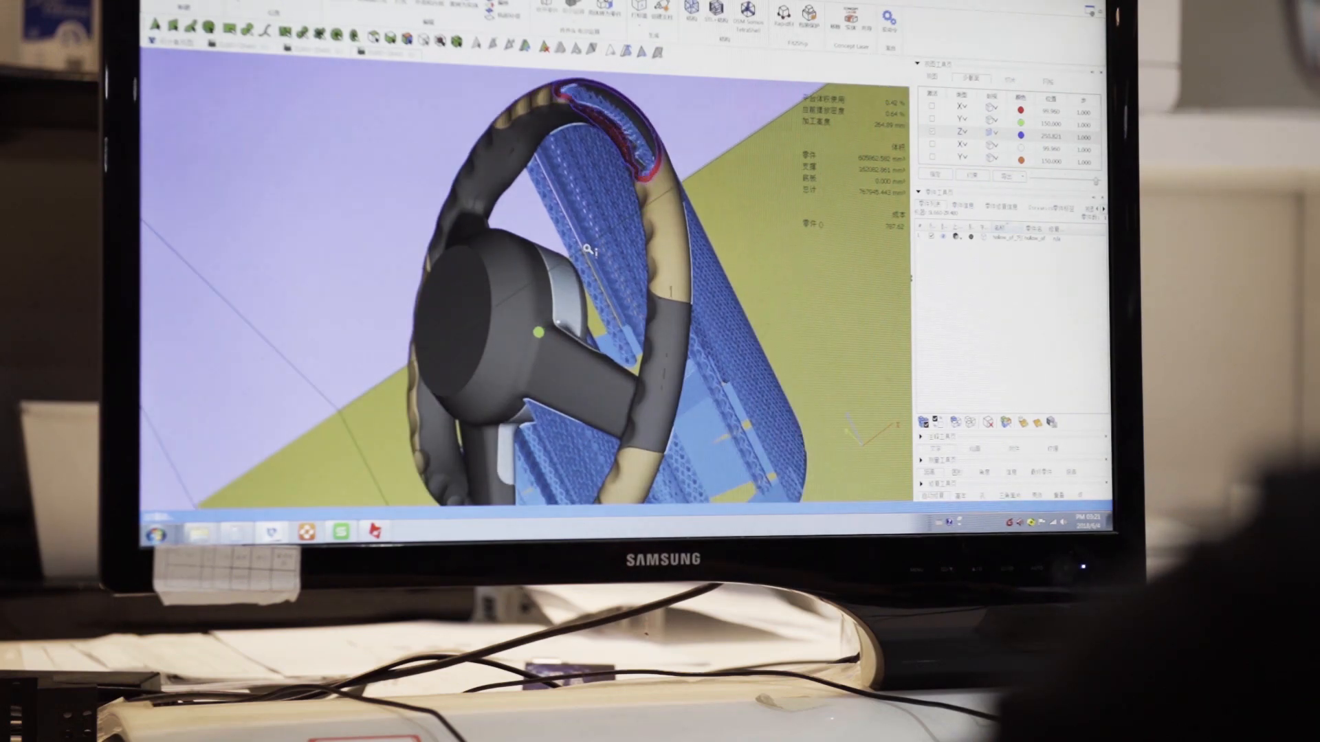
scroll(591, 248, down, 2)
scroll(591, 247, down, 2)
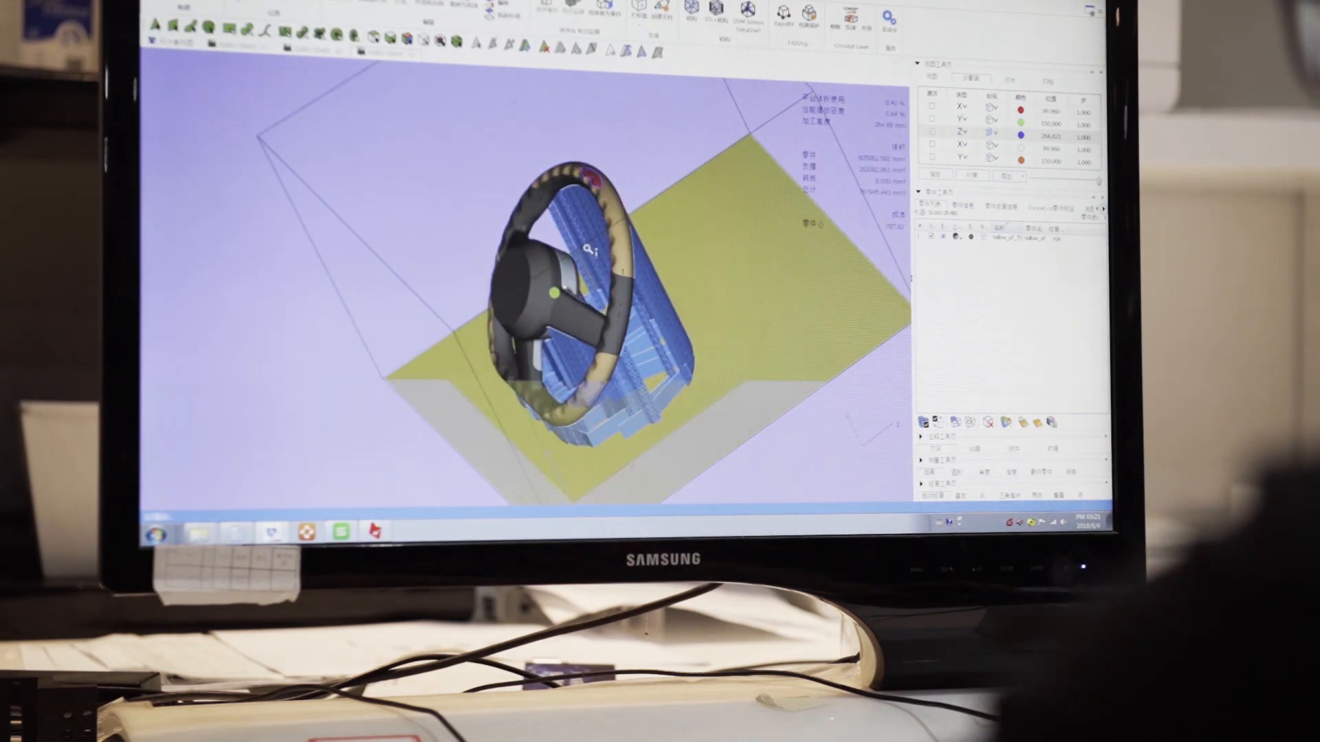
scroll(591, 251, down, 2)
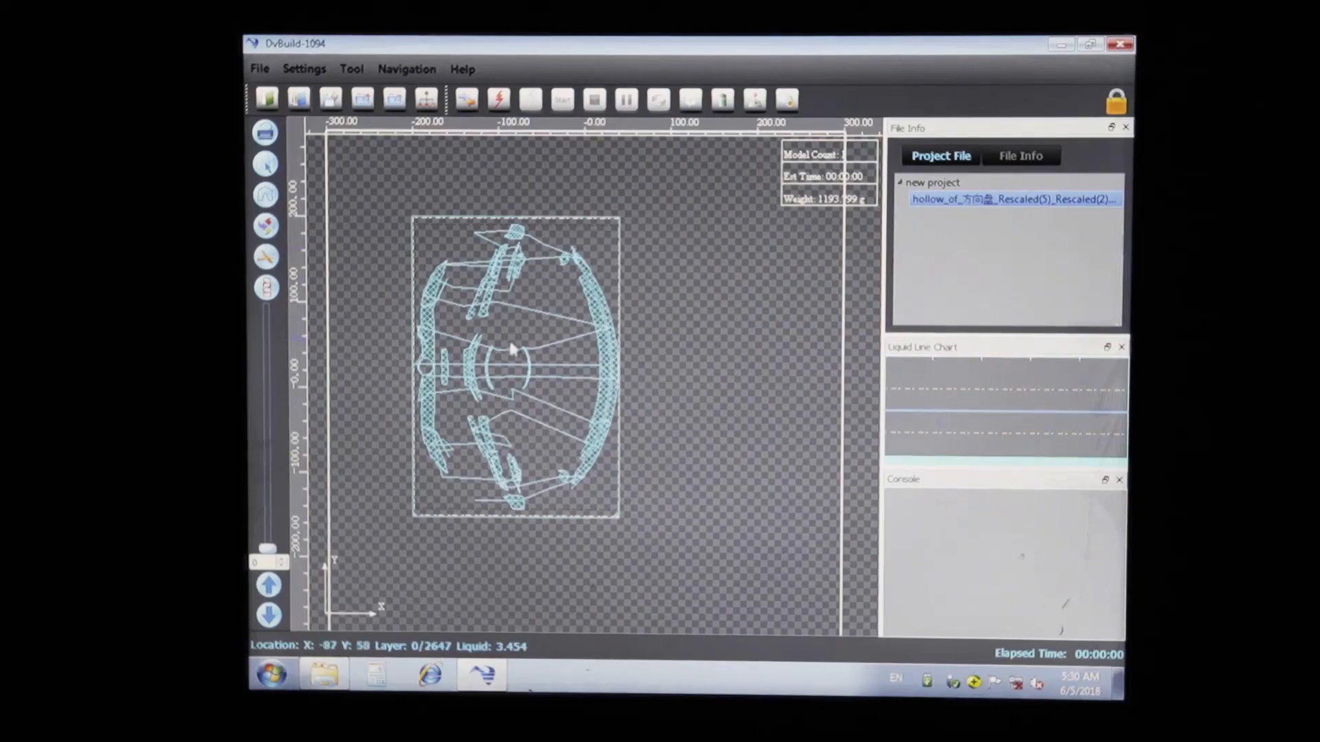
Step: Move the steering wheel right onto the build plate and rotate it 90° so the rim lies horizontal
drag(511, 350, 588, 360)
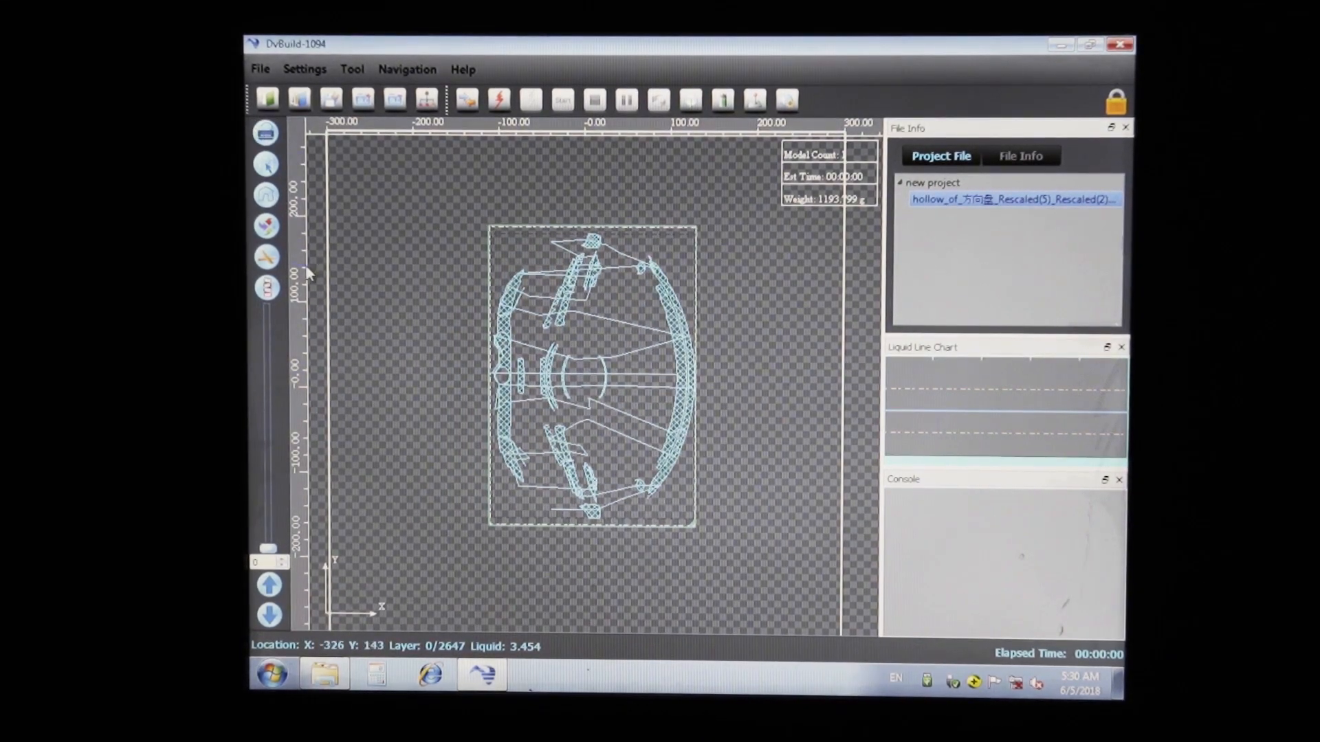
scroll(494, 262, down, 1)
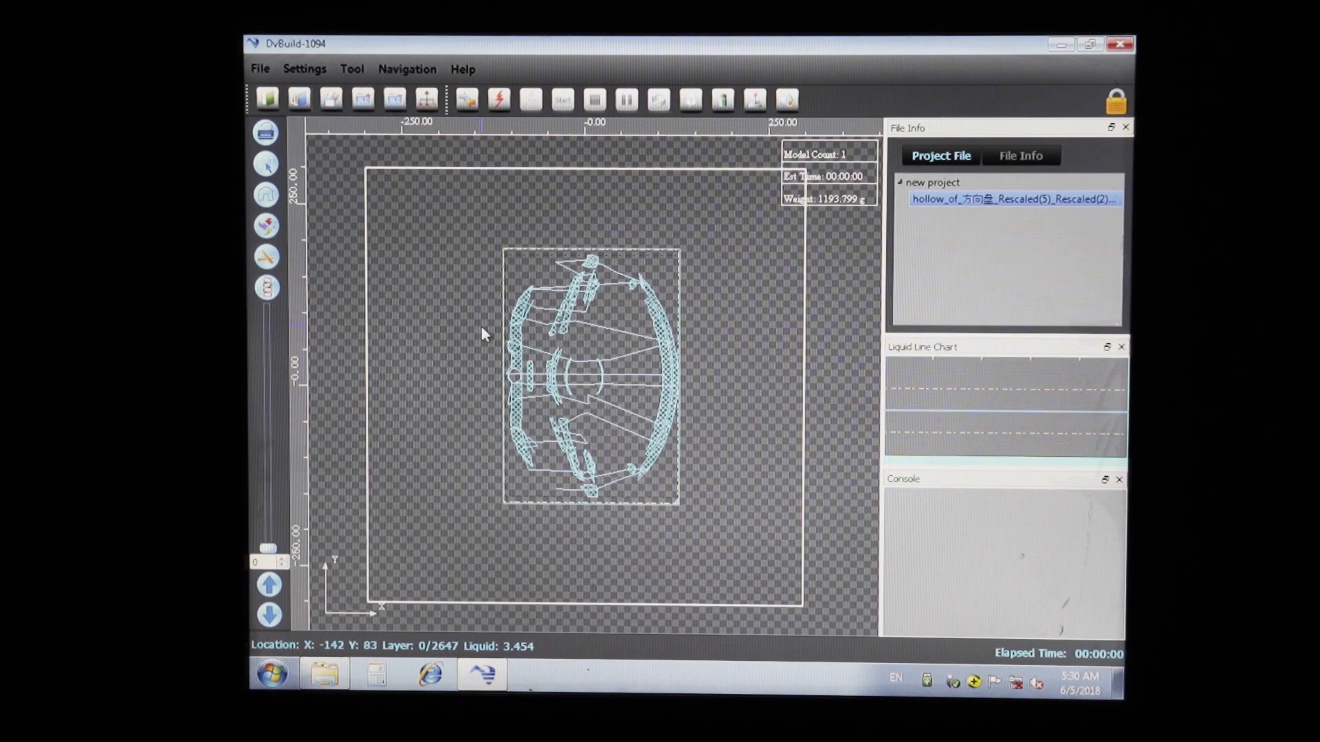
key(h)
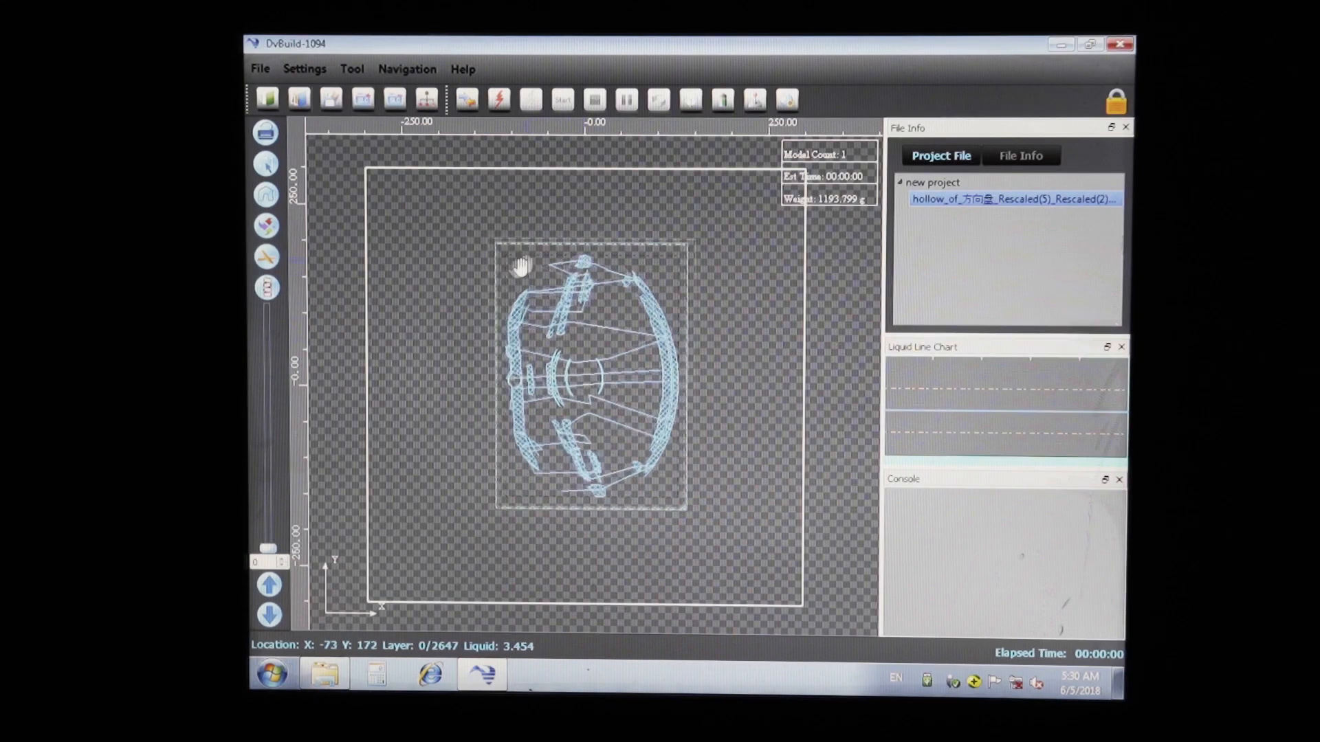
drag(521, 268, 479, 417)
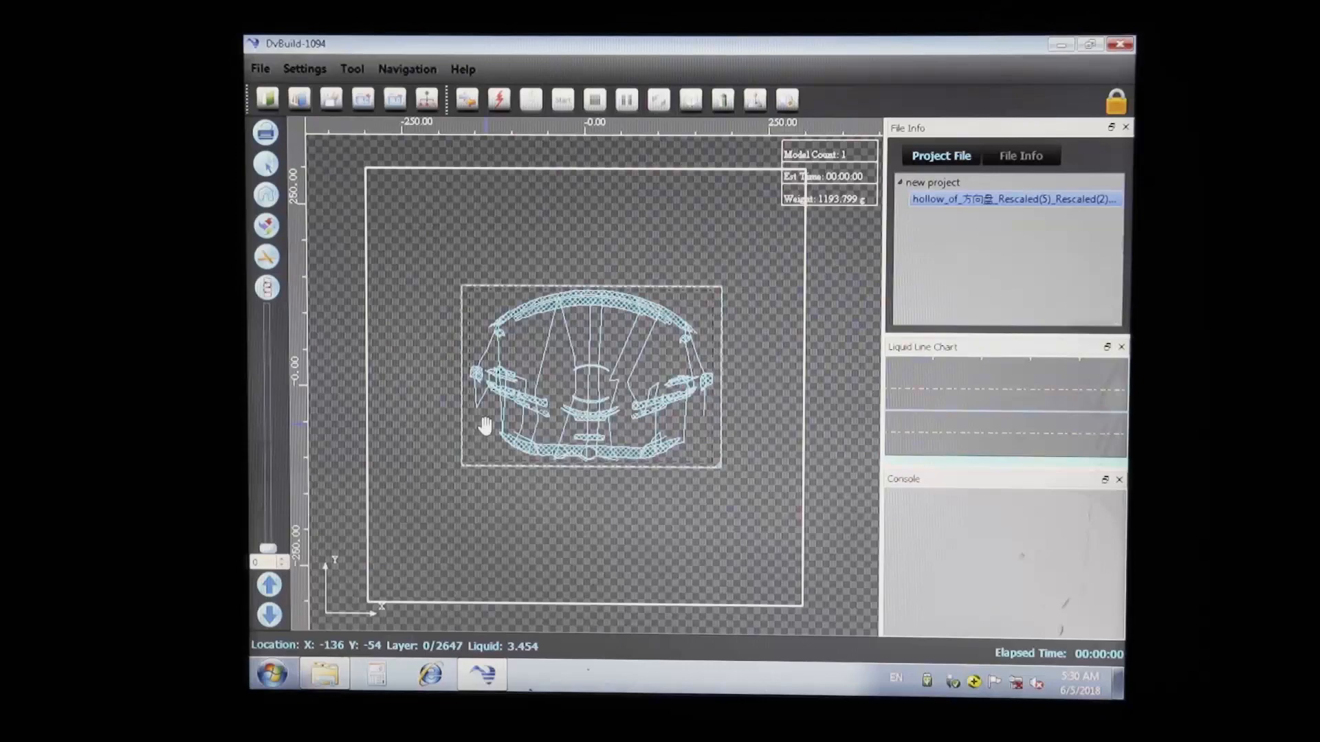